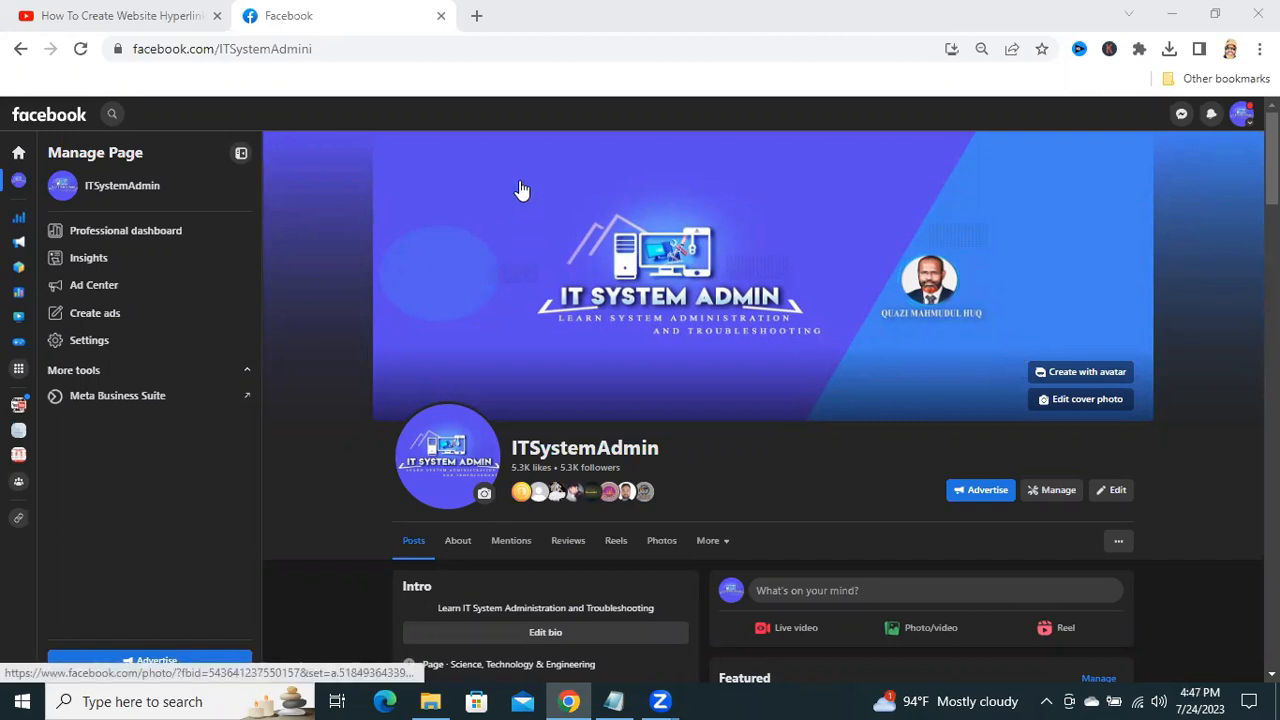
- Search Google for "canva" in a new browser tab and open the Canva website from the results
left_click(477, 15)
left_click(491, 395)
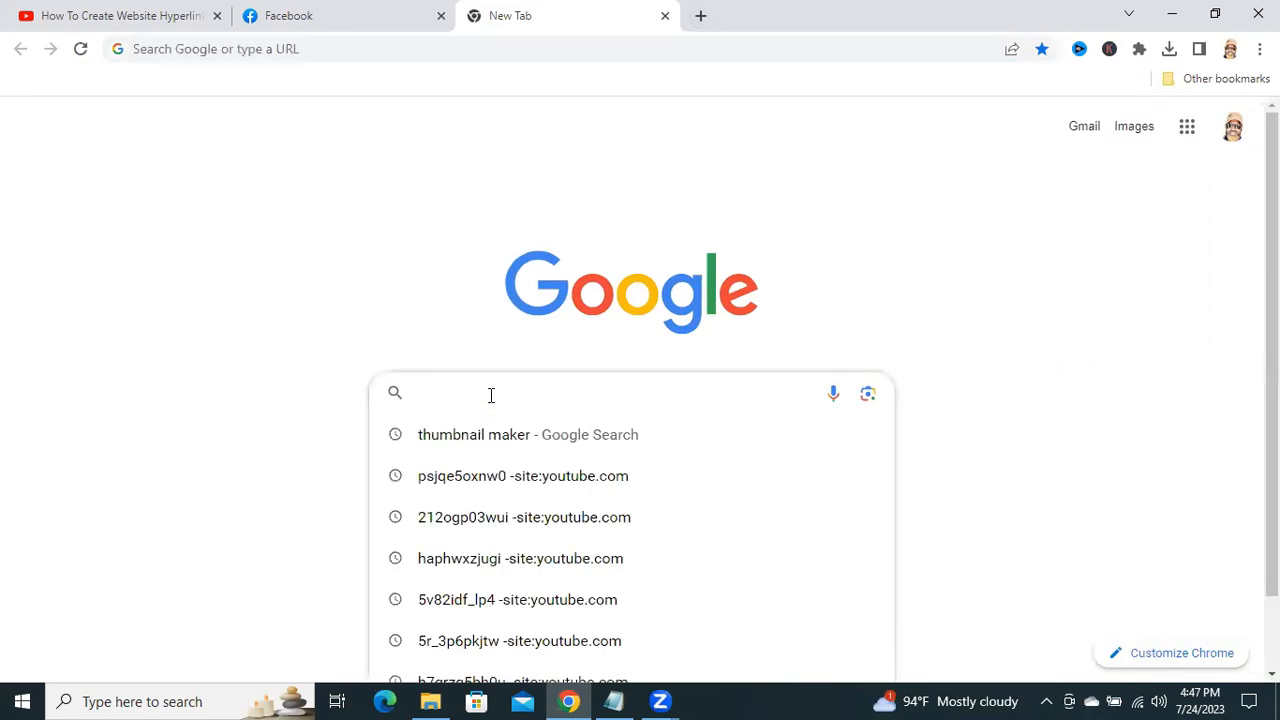
type("ca")
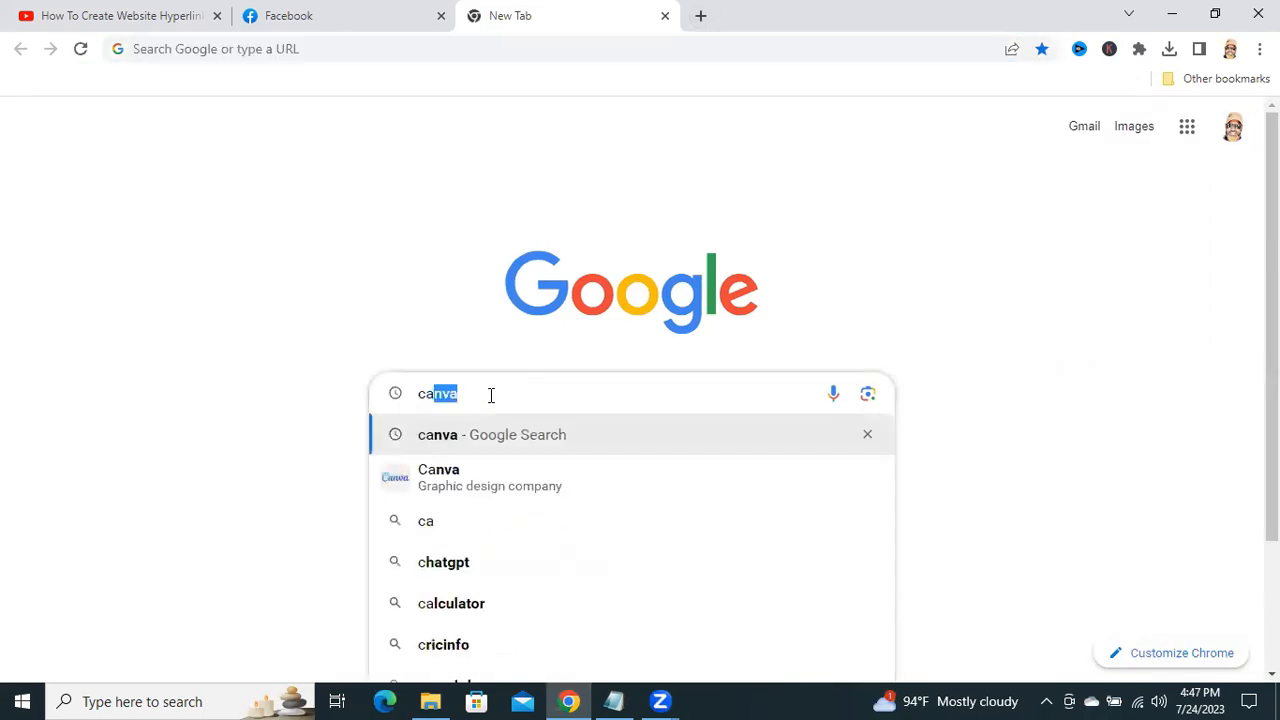
type("nv")
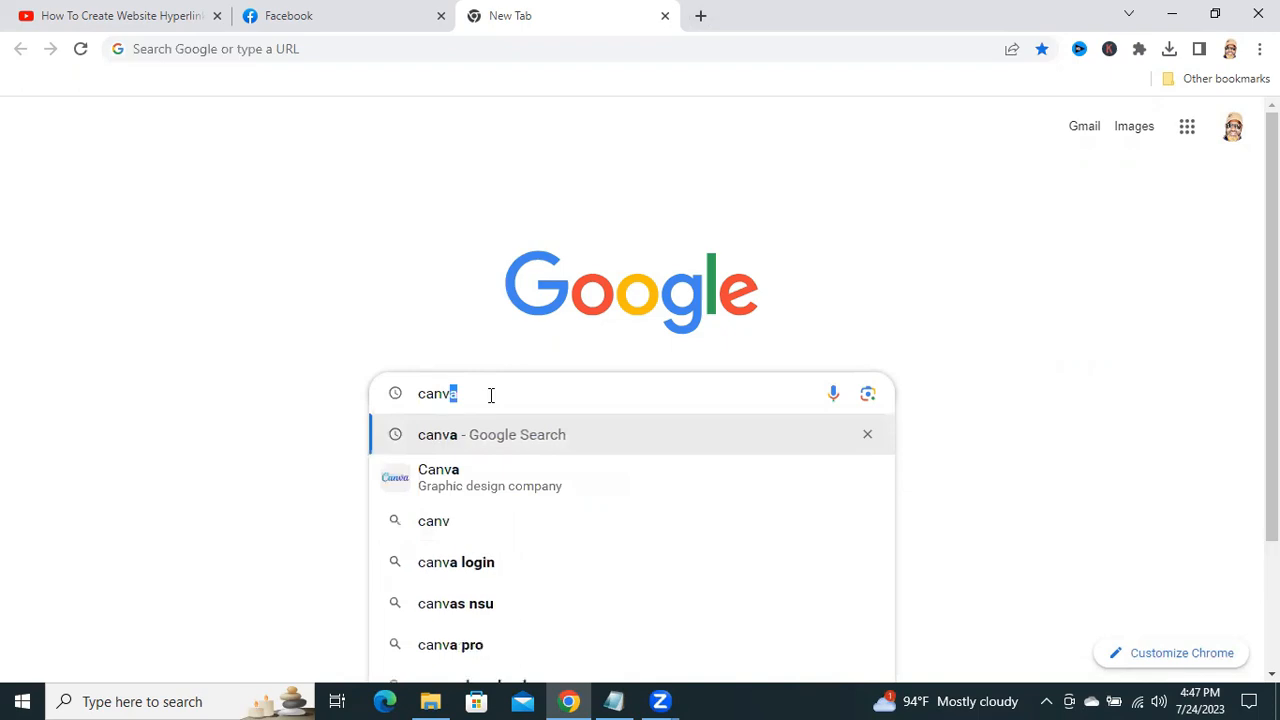
type("a")
key("Return")
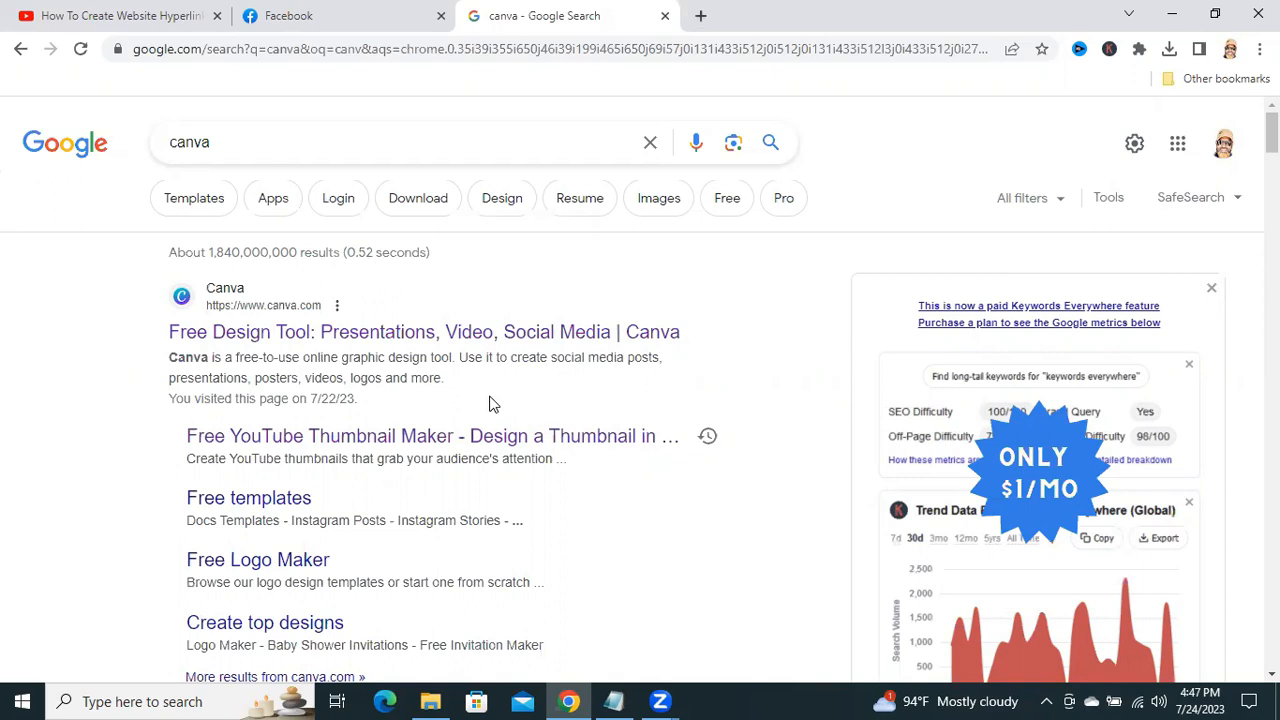
left_click(395, 333)
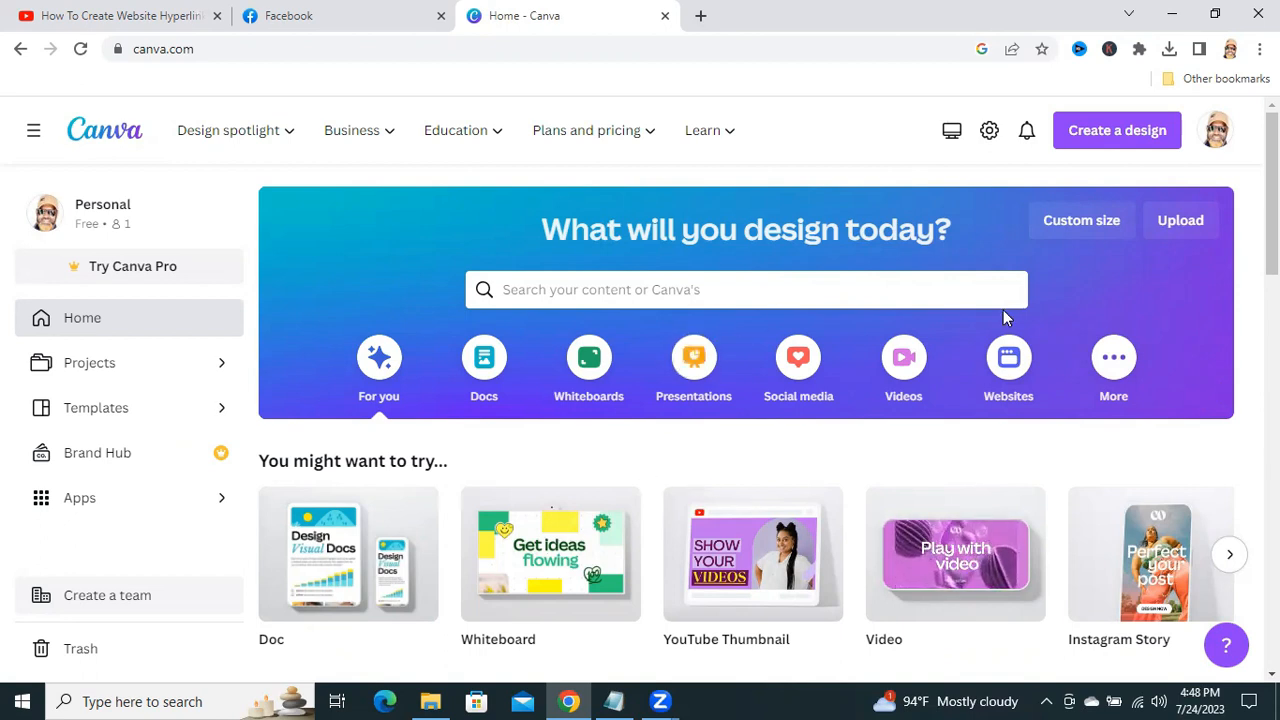
- Import the PDF file "18. Mikrotik PPTP remote access vpn" from the Desktop into Canva as a new design
left_click(1112, 127)
scroll(1049, 423, "down", 3)
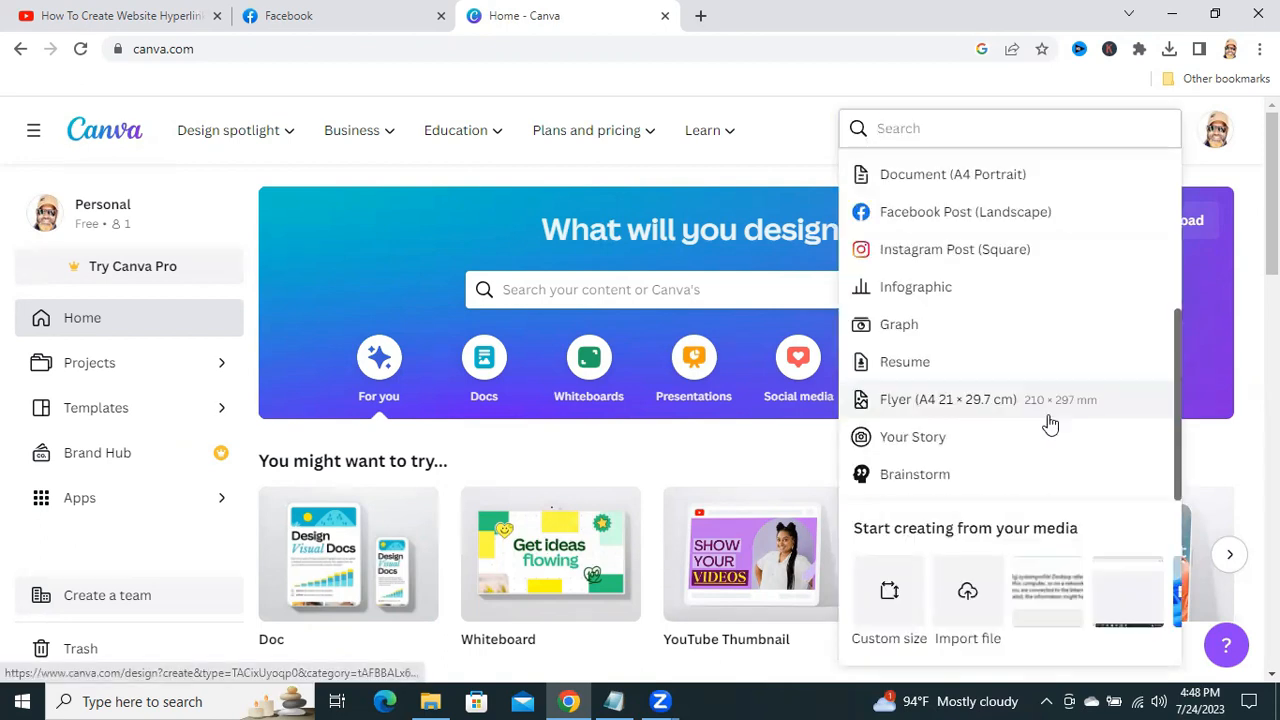
left_click(968, 592)
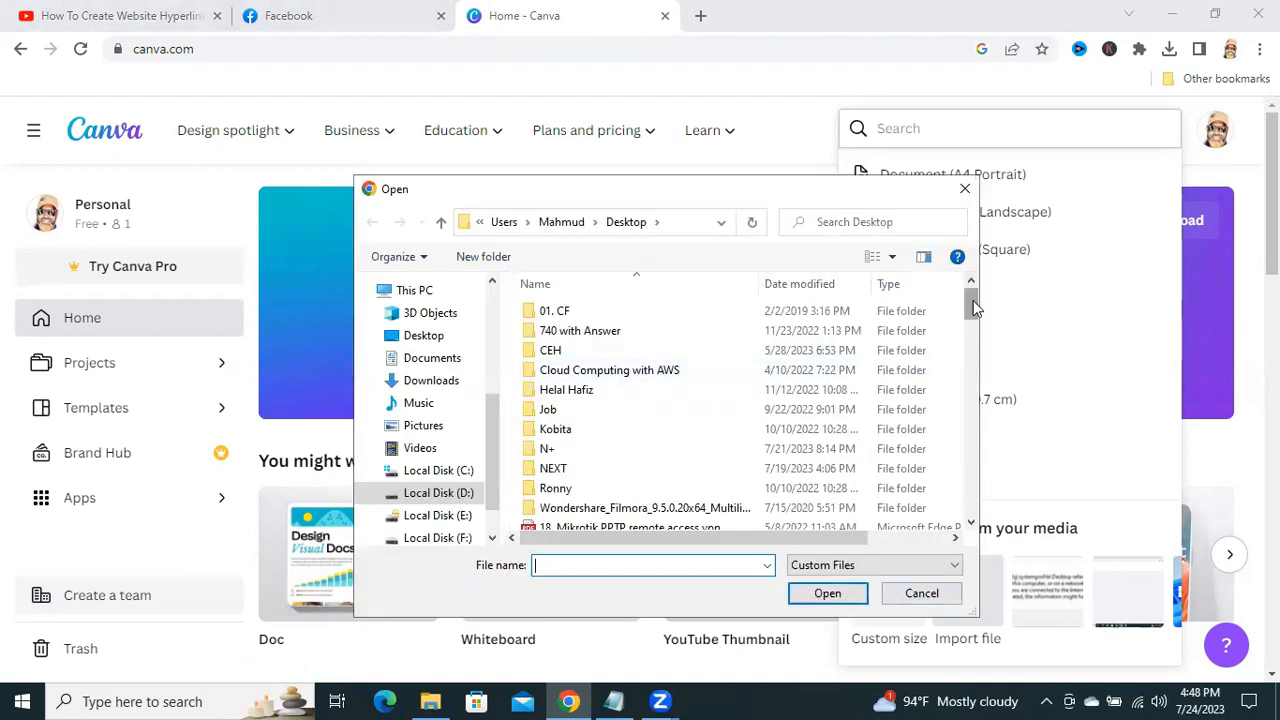
left_click_drag(972, 302, 980, 332)
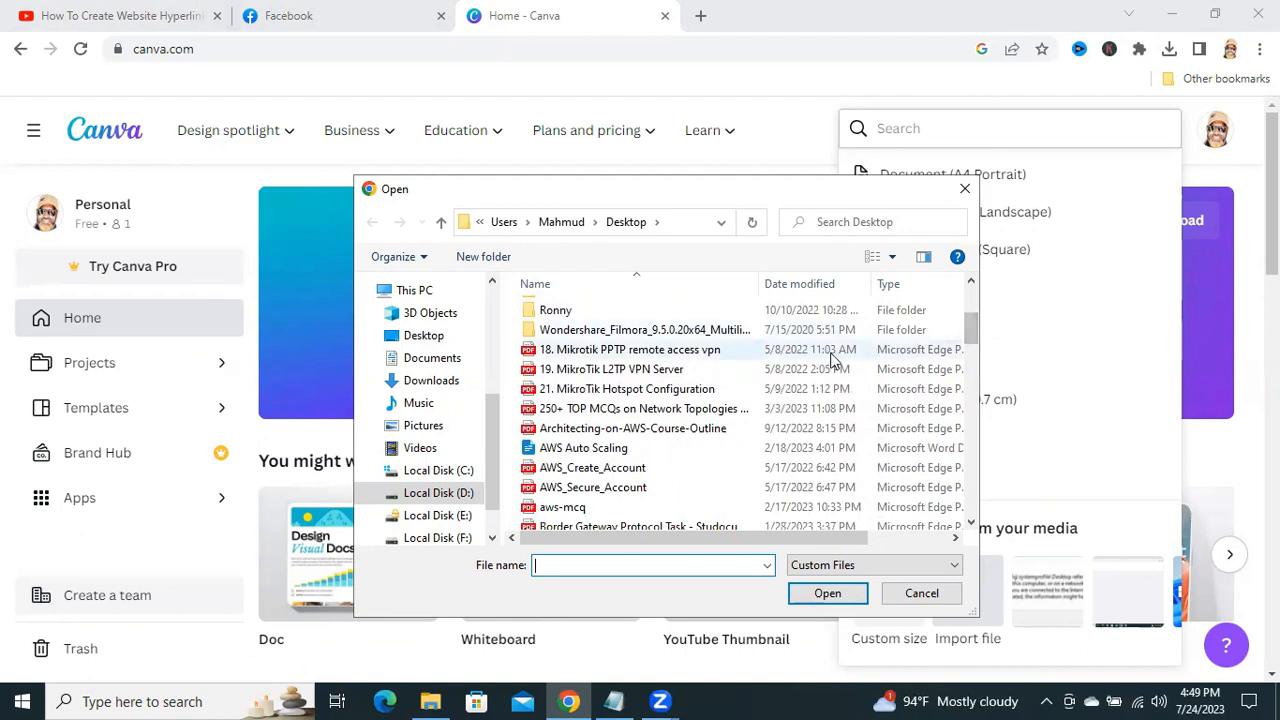
left_click(648, 355)
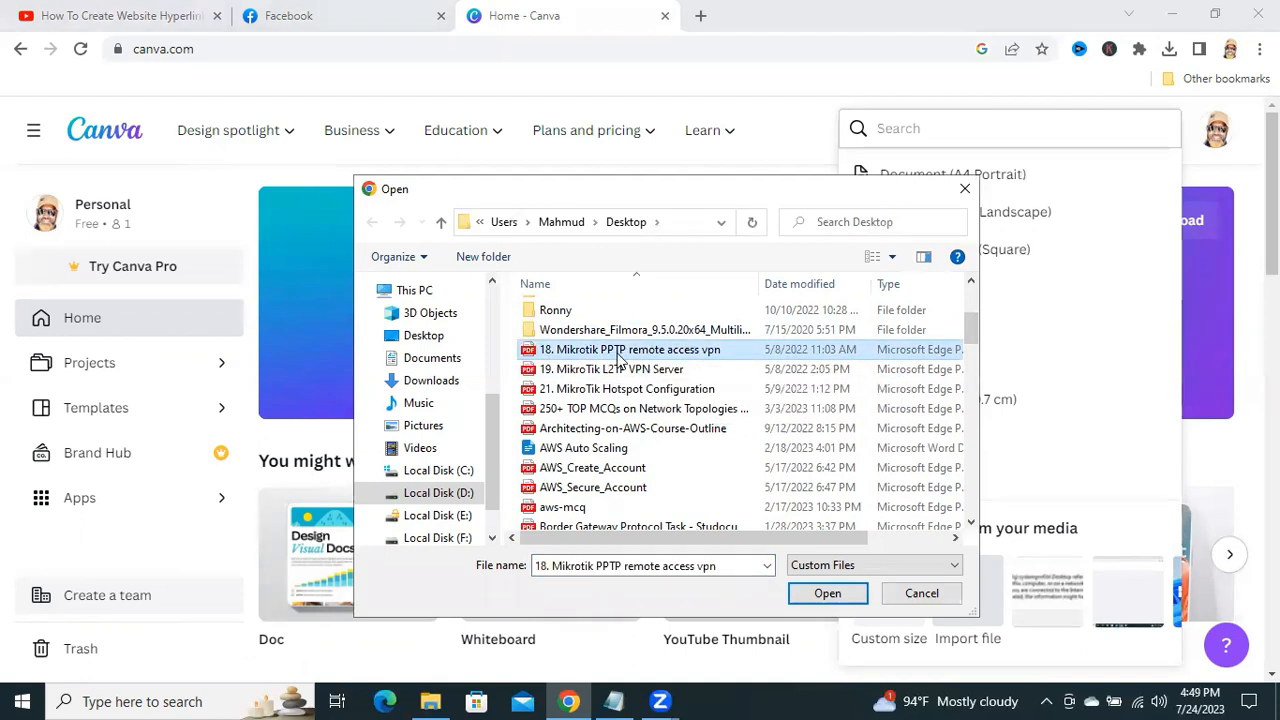
left_click(826, 594)
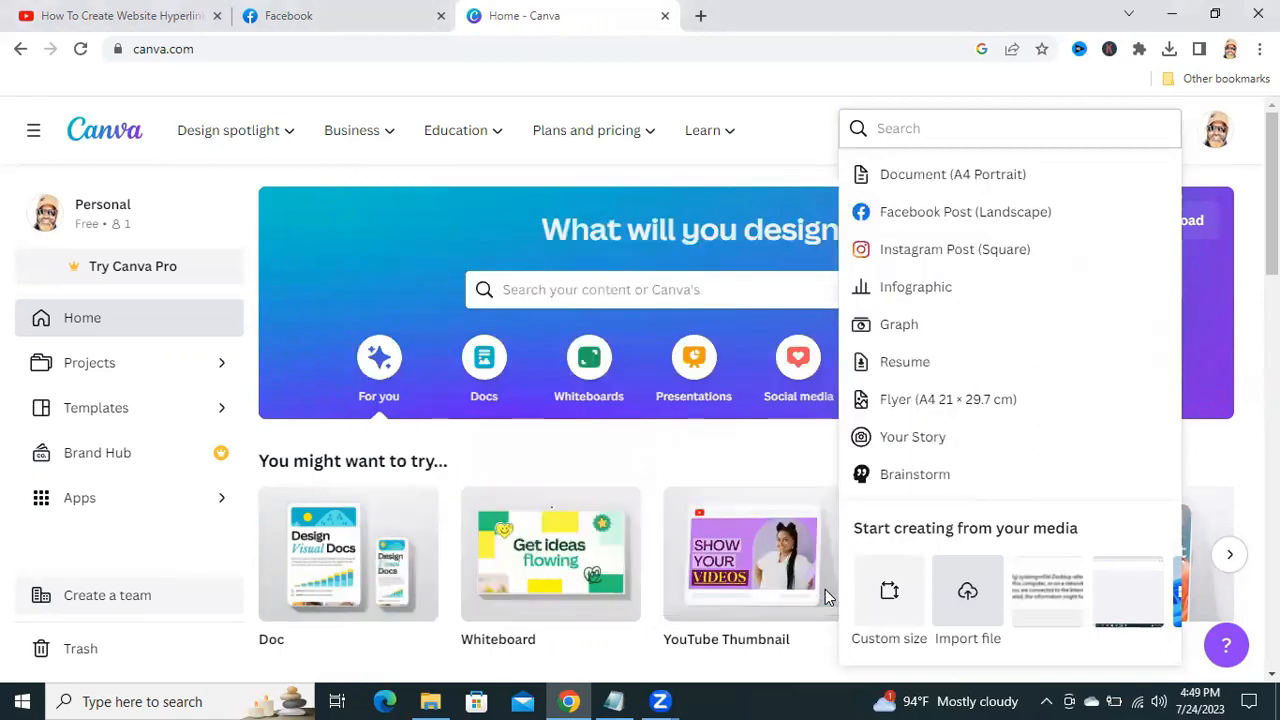
left_click(755, 186)
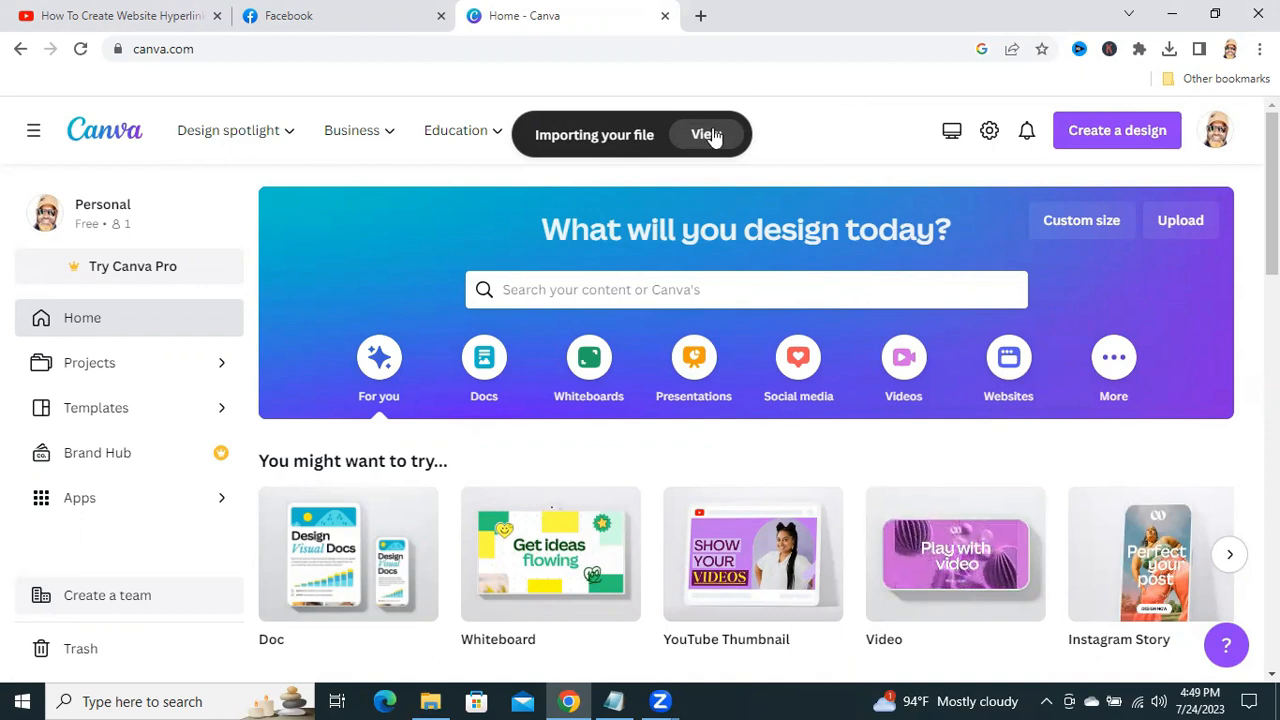
- Open the newly imported "18. Mikrotik PPTP remote access vpn.pdf" design from Canva's projects and dismiss the import feedback form
mouse_move(713, 137)
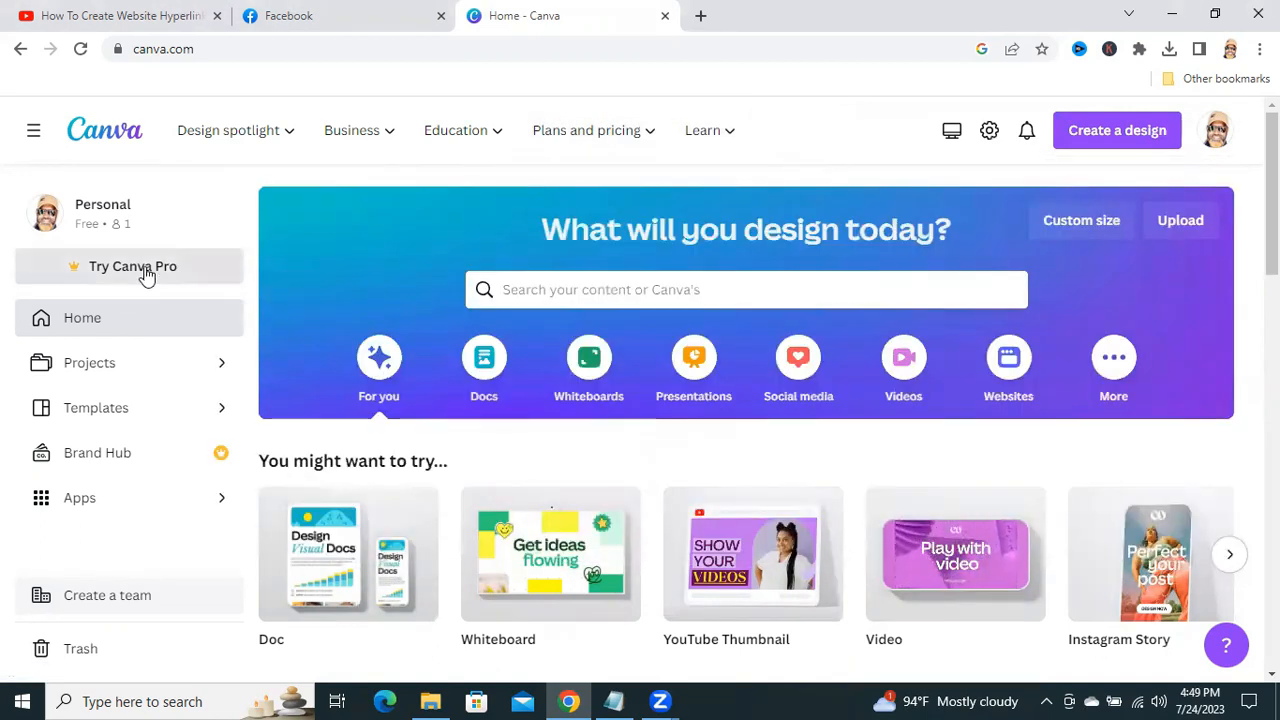
left_click(175, 367)
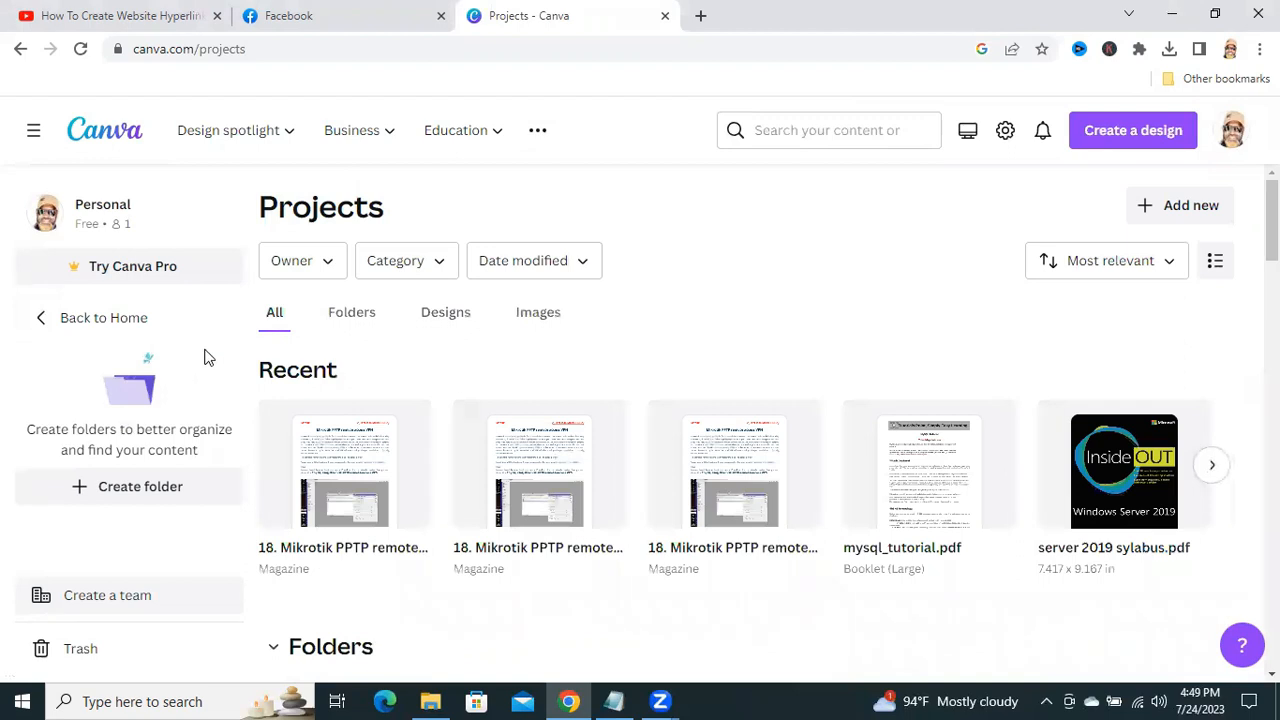
left_click(337, 477)
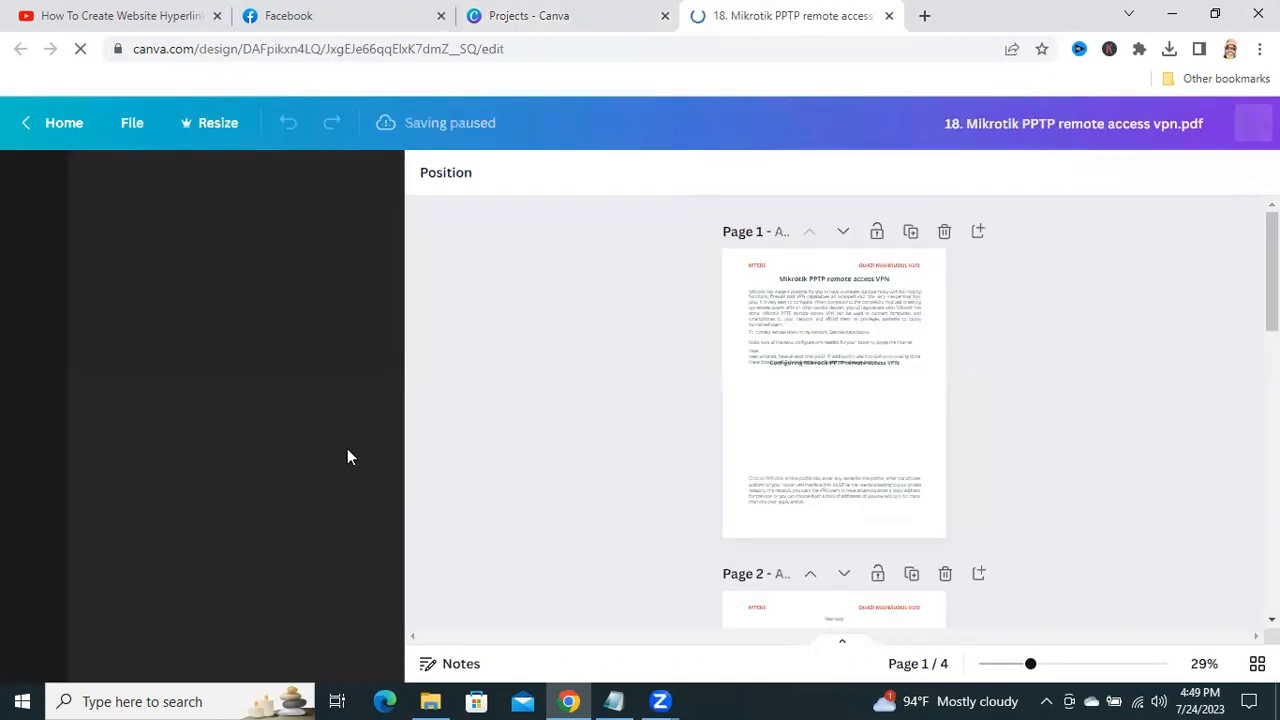
left_click(855, 370)
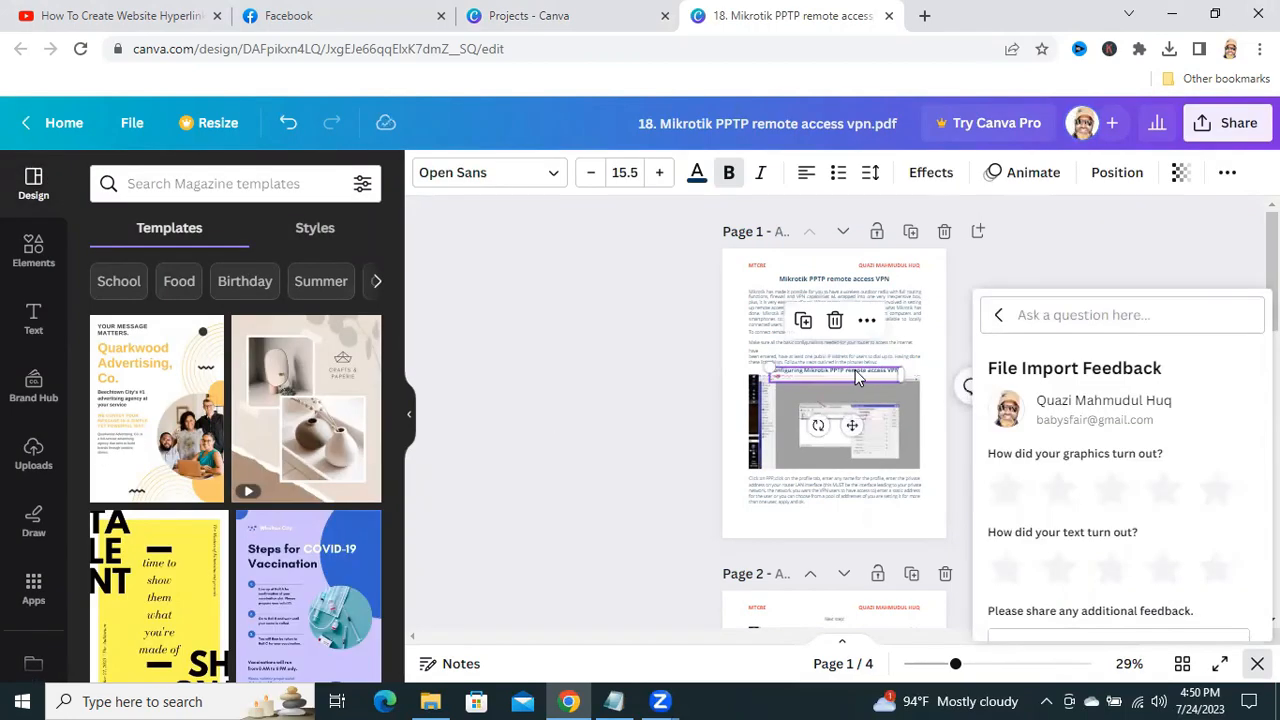
left_click(1088, 252)
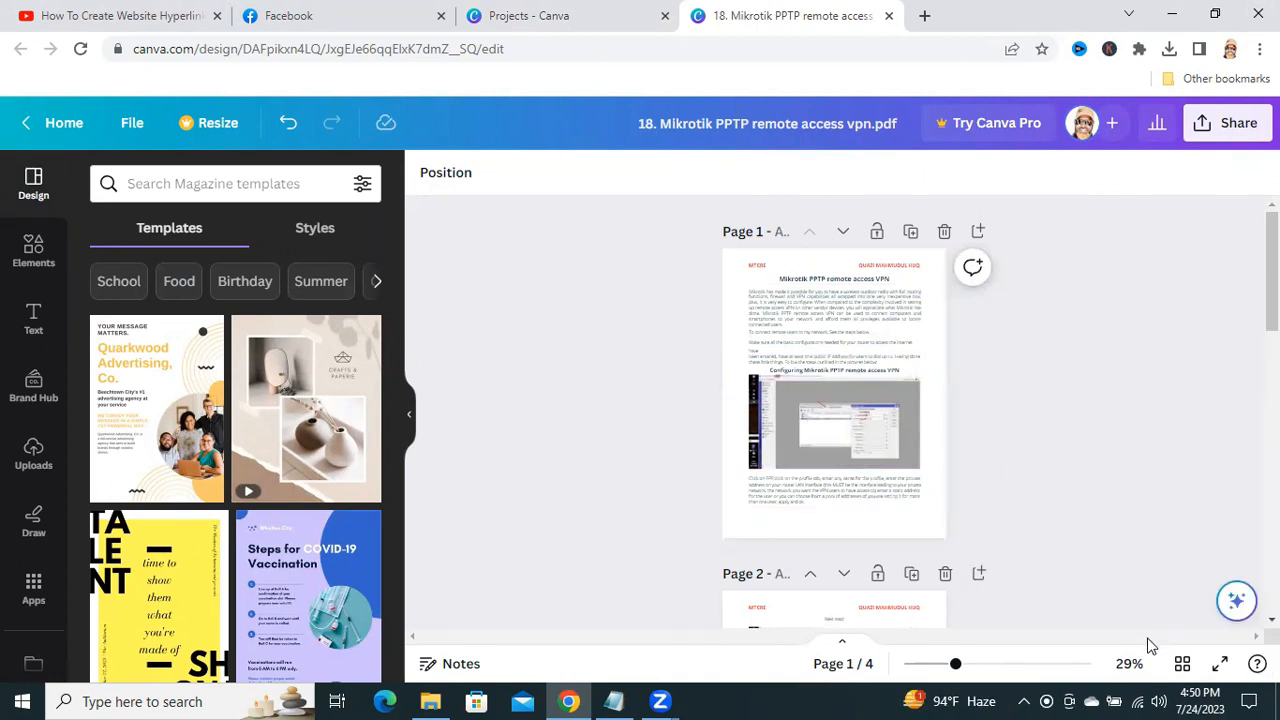
- Enlarge the document view to 78% and examine the header and opening text of page 1
key("Right")
key("Right")
key("Right")
key("Right")
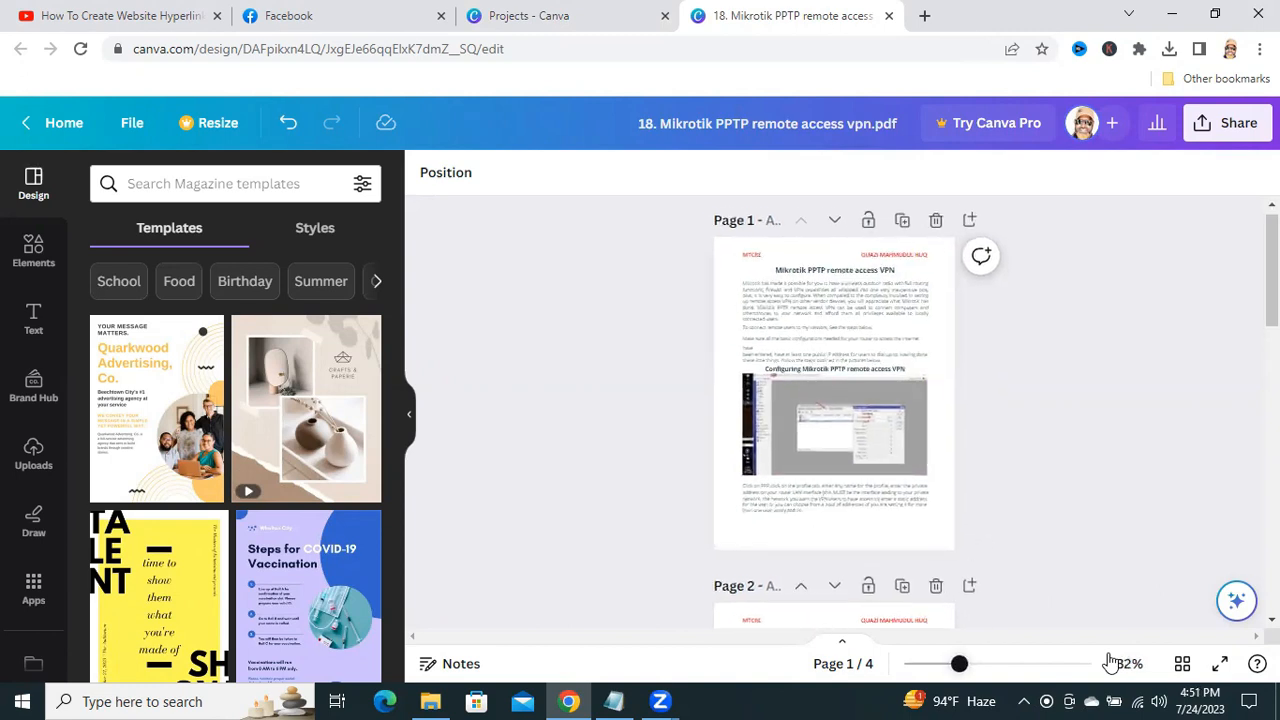
scroll(1110, 663, "up", 7)
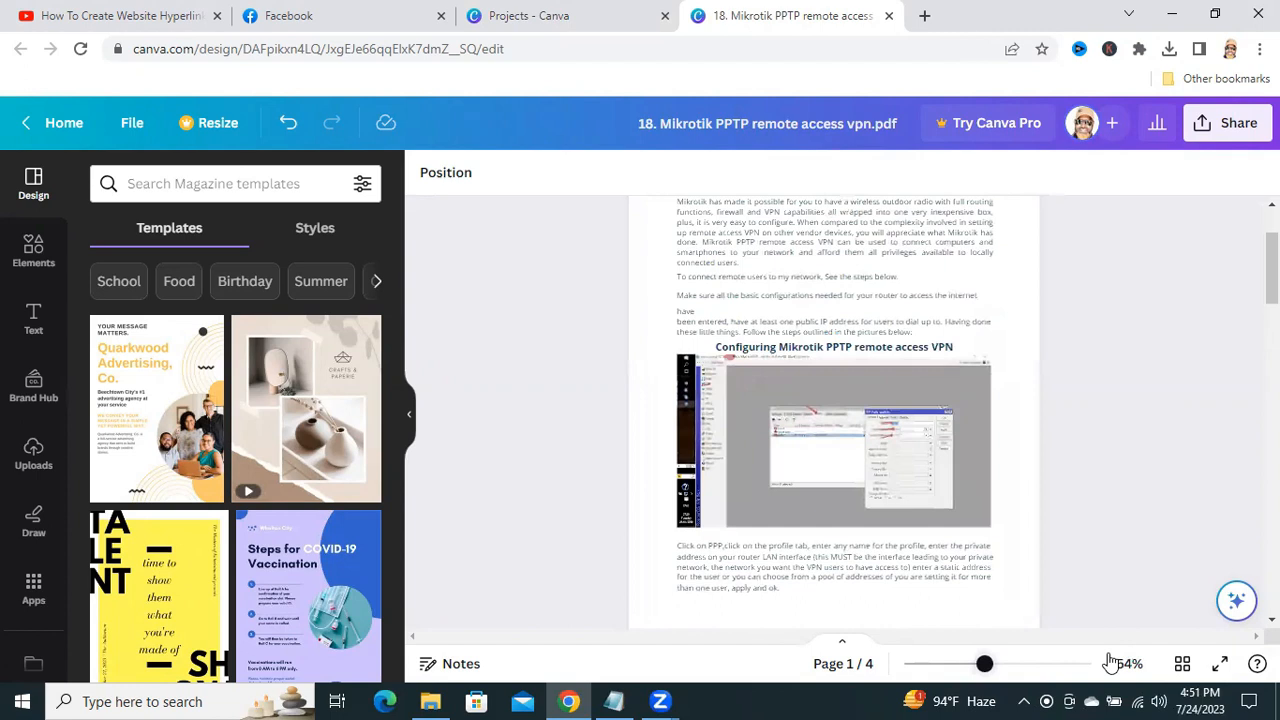
scroll(1110, 663, "up", 3)
scroll(1110, 663, "up", 4)
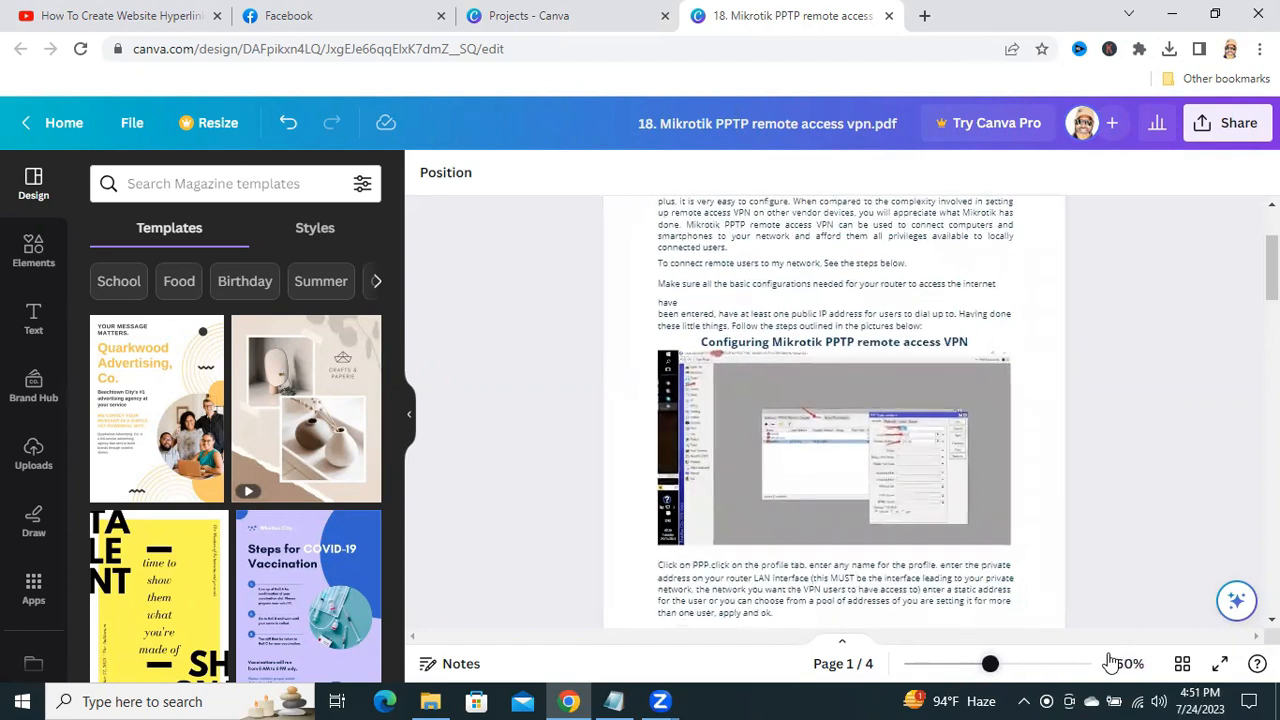
scroll(1110, 663, "up", 3)
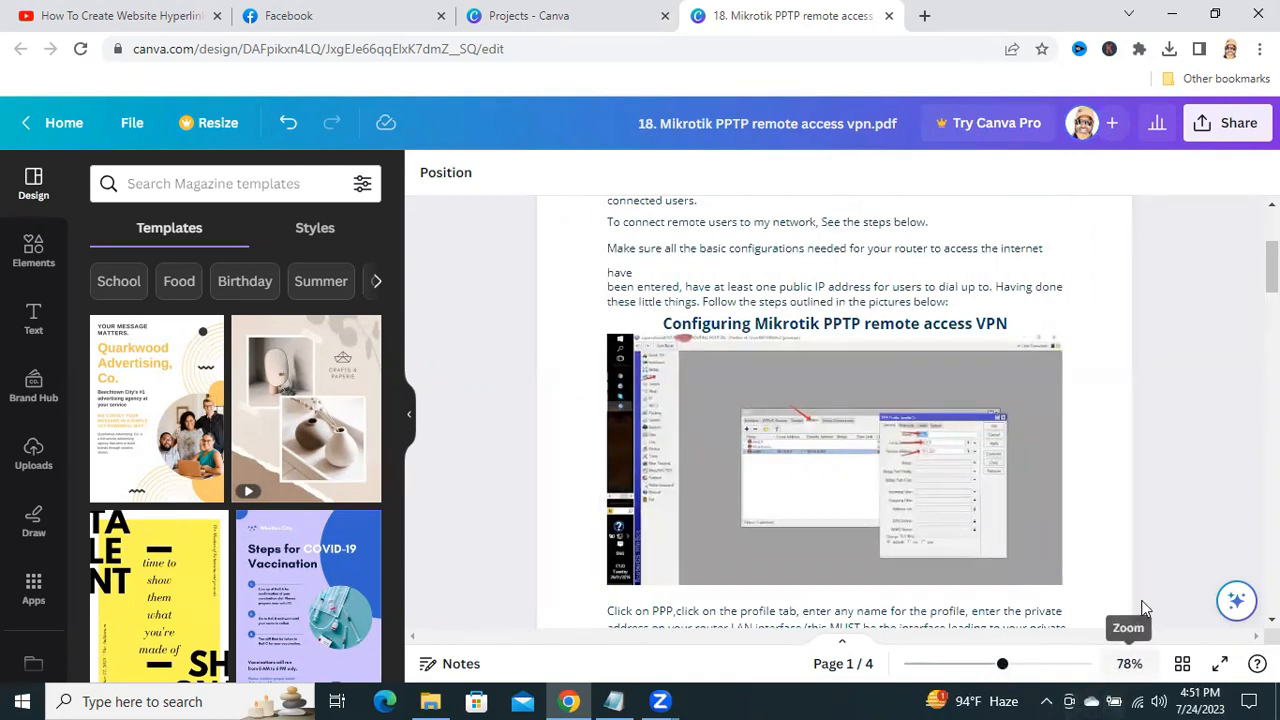
scroll(1028, 292, "up", 5)
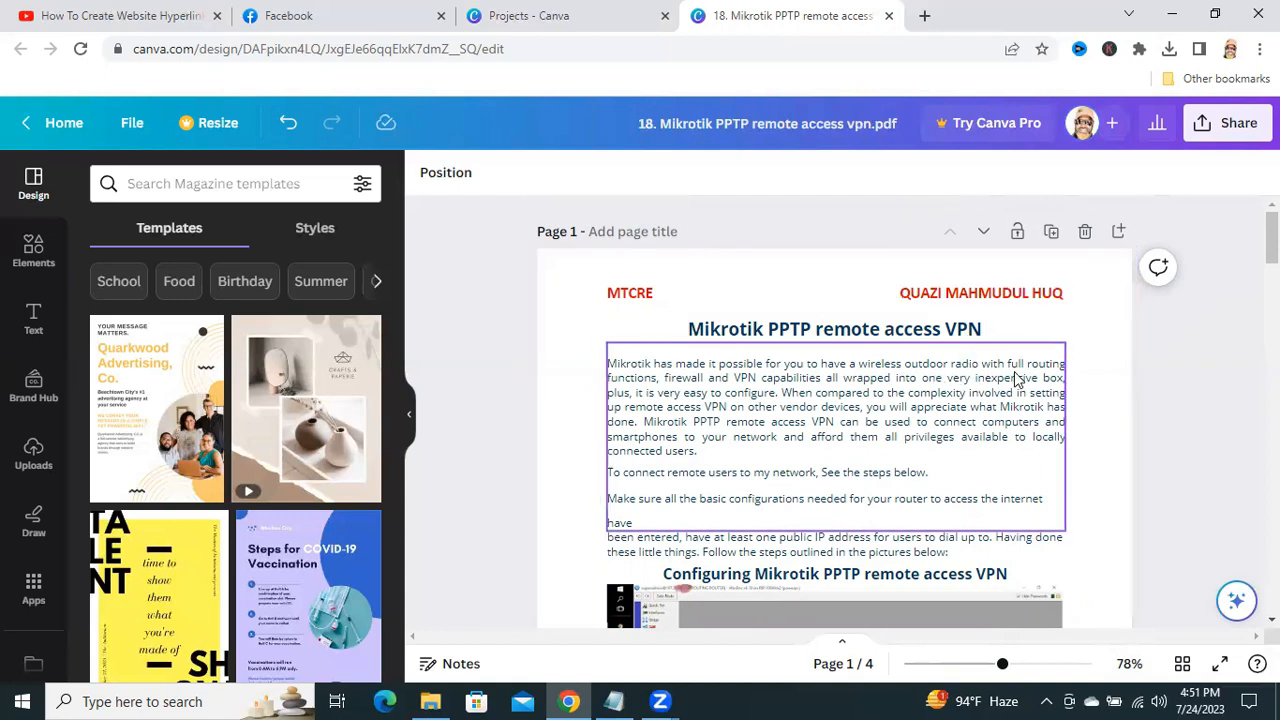
- Copy the full web address of the ITSystemAdmin Facebook page and return to the Mikrotik design in Canva
left_click(342, 12)
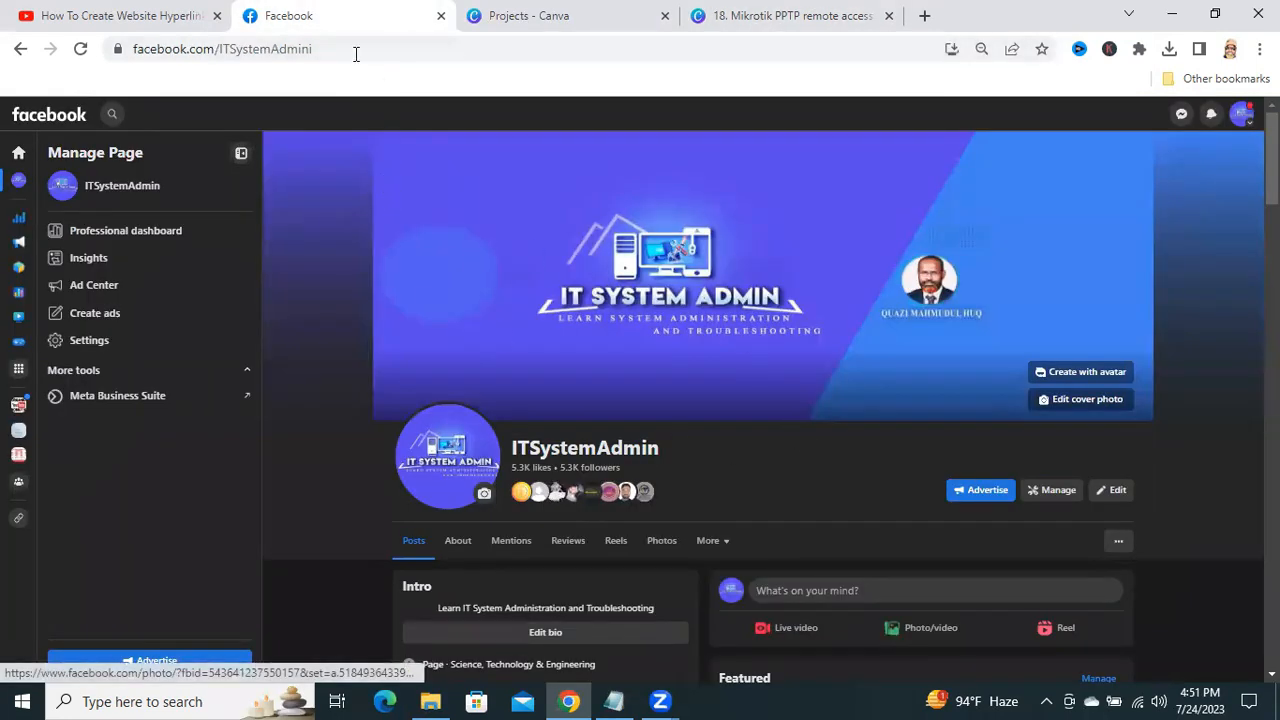
left_click(349, 47)
left_click(349, 47)
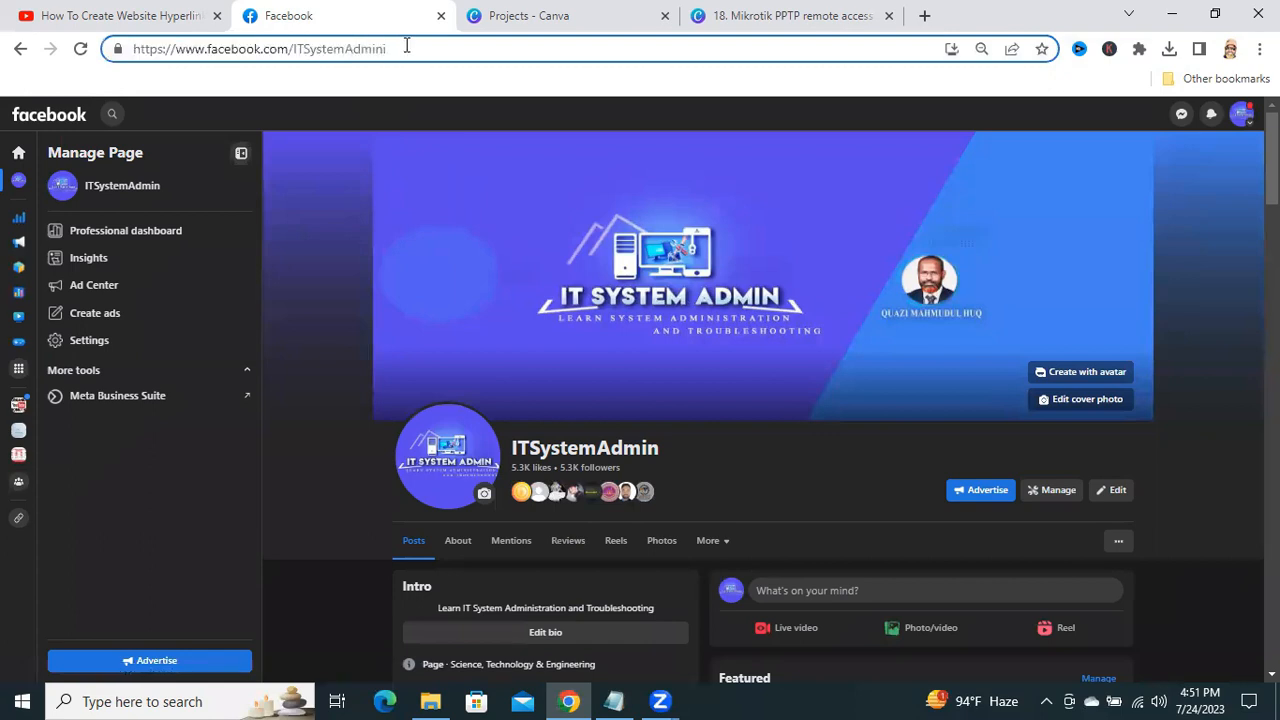
left_click_drag(408, 47, 138, 48)
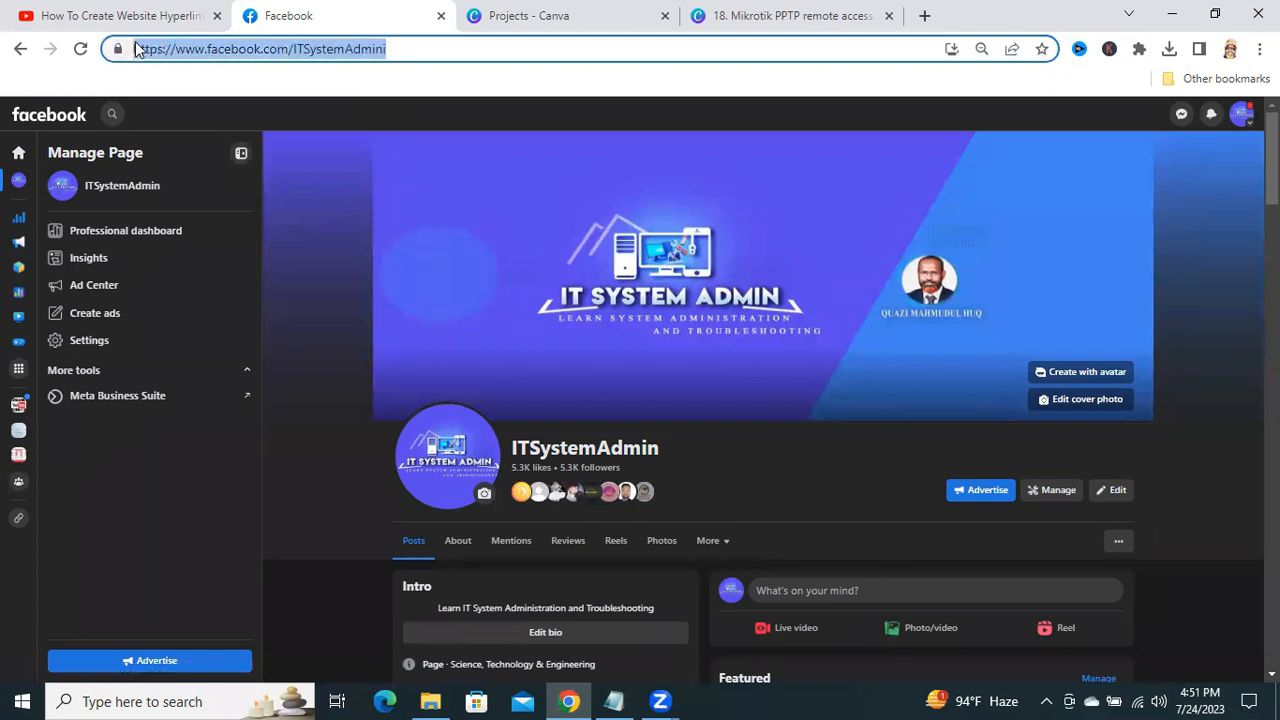
right_click(140, 50)
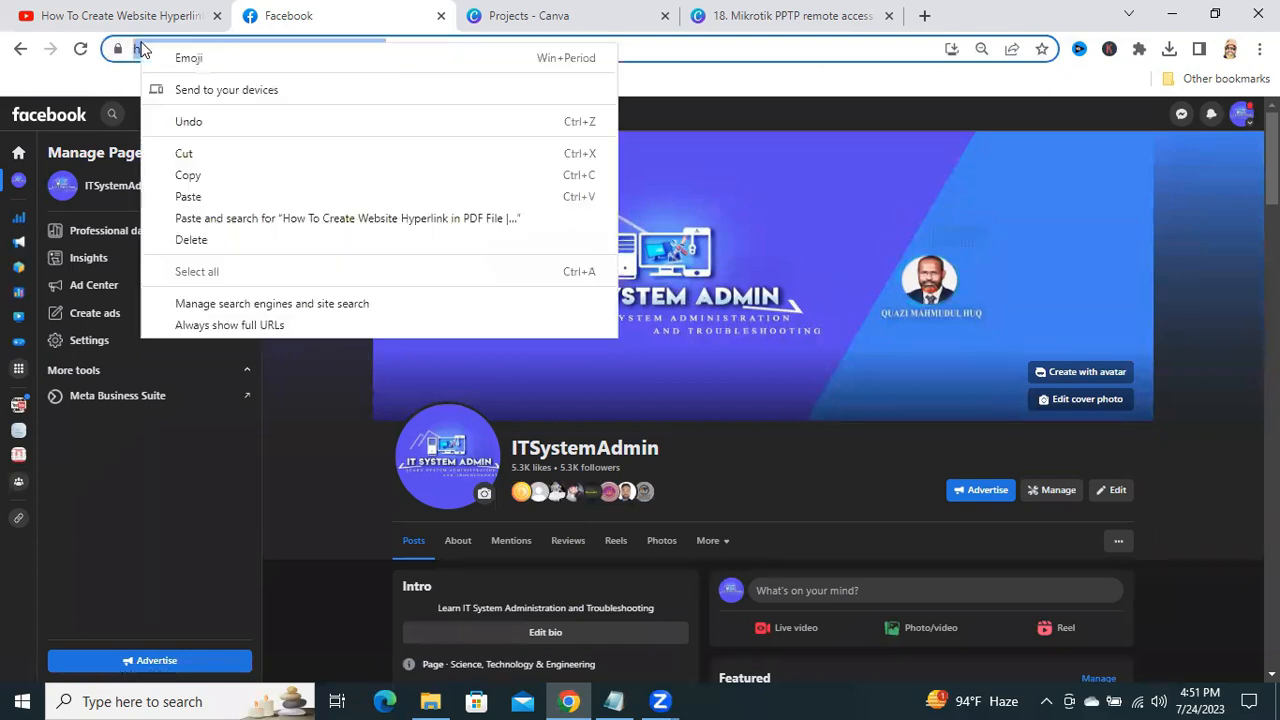
left_click(223, 176)
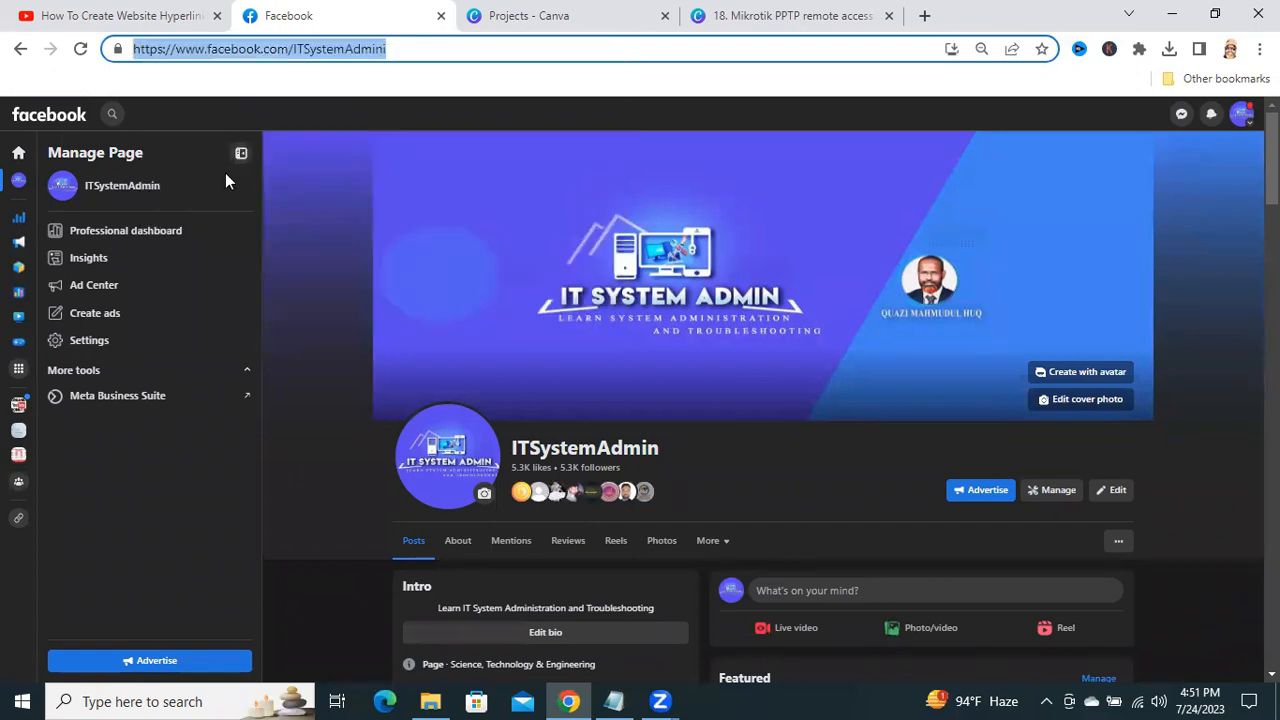
left_click(745, 16)
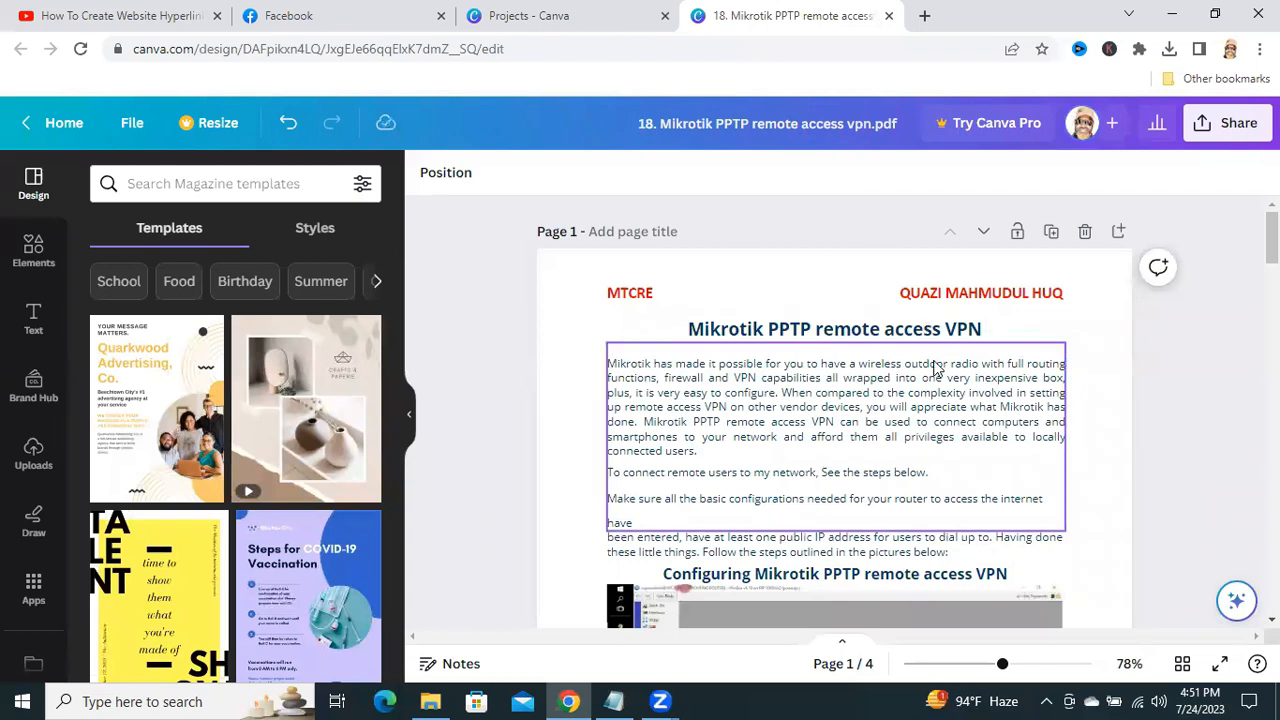
left_click(934, 300)
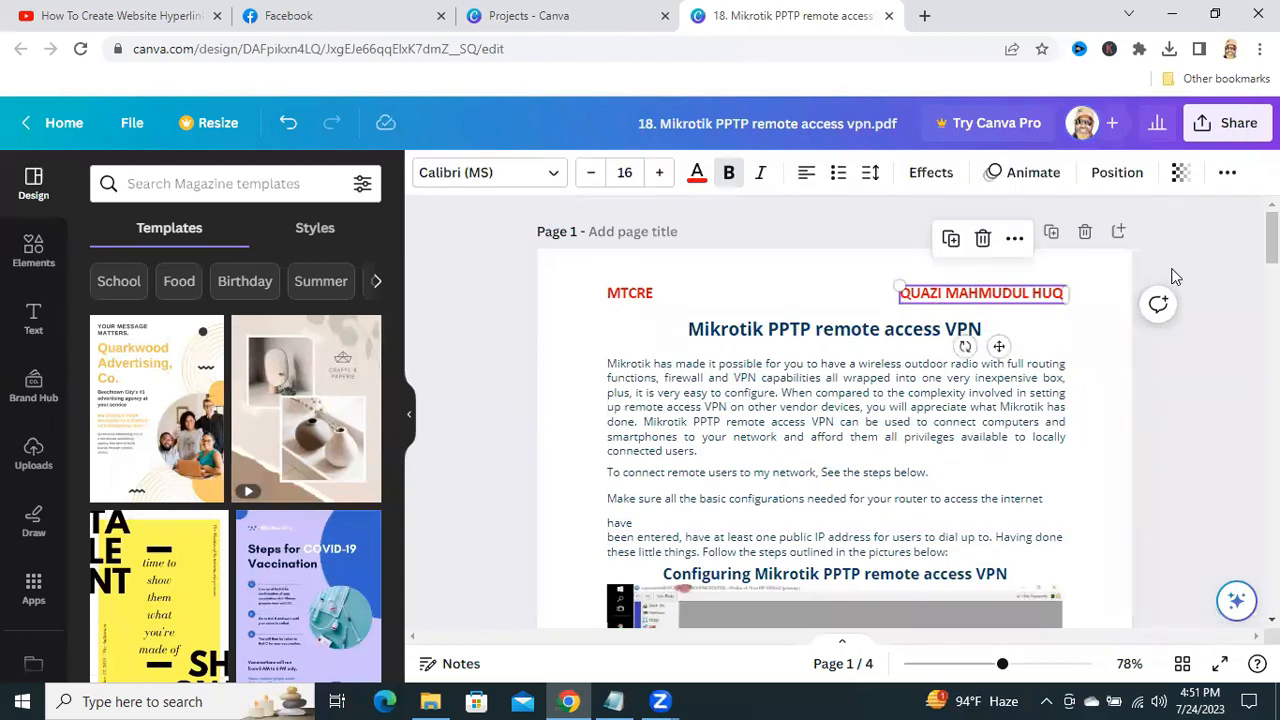
scroll(855, 373, "down", 4)
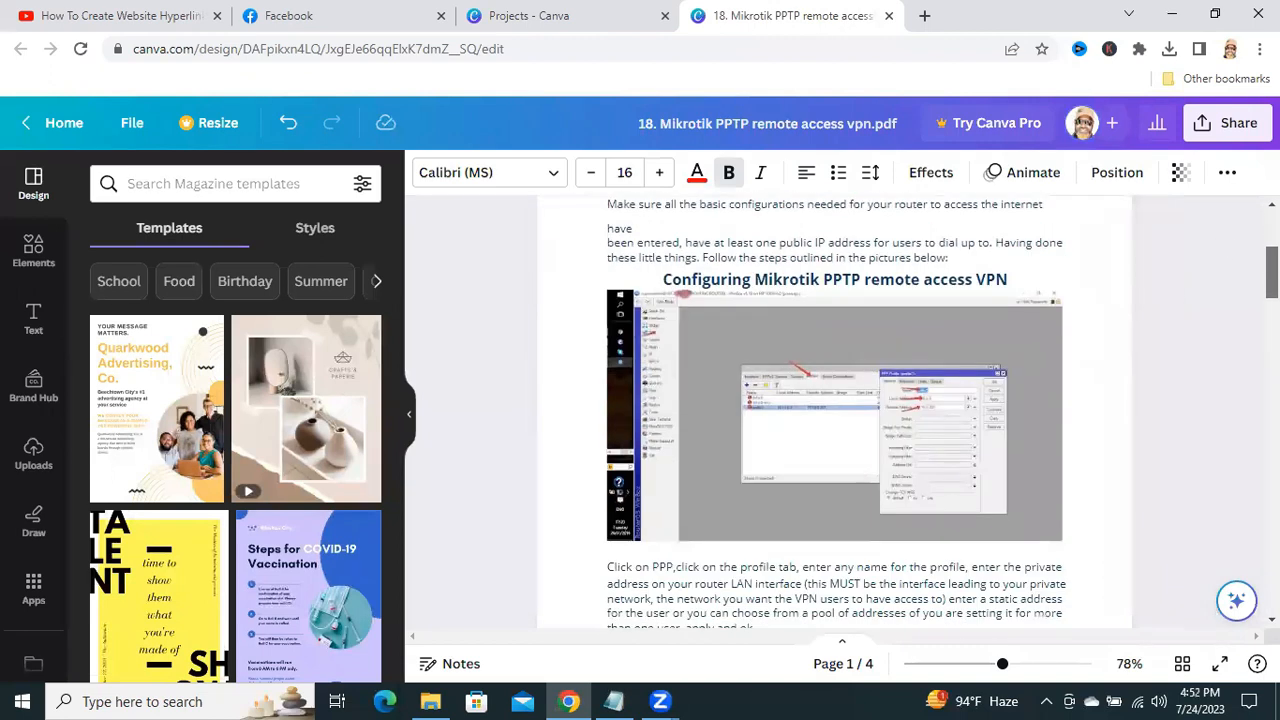
left_click(855, 373)
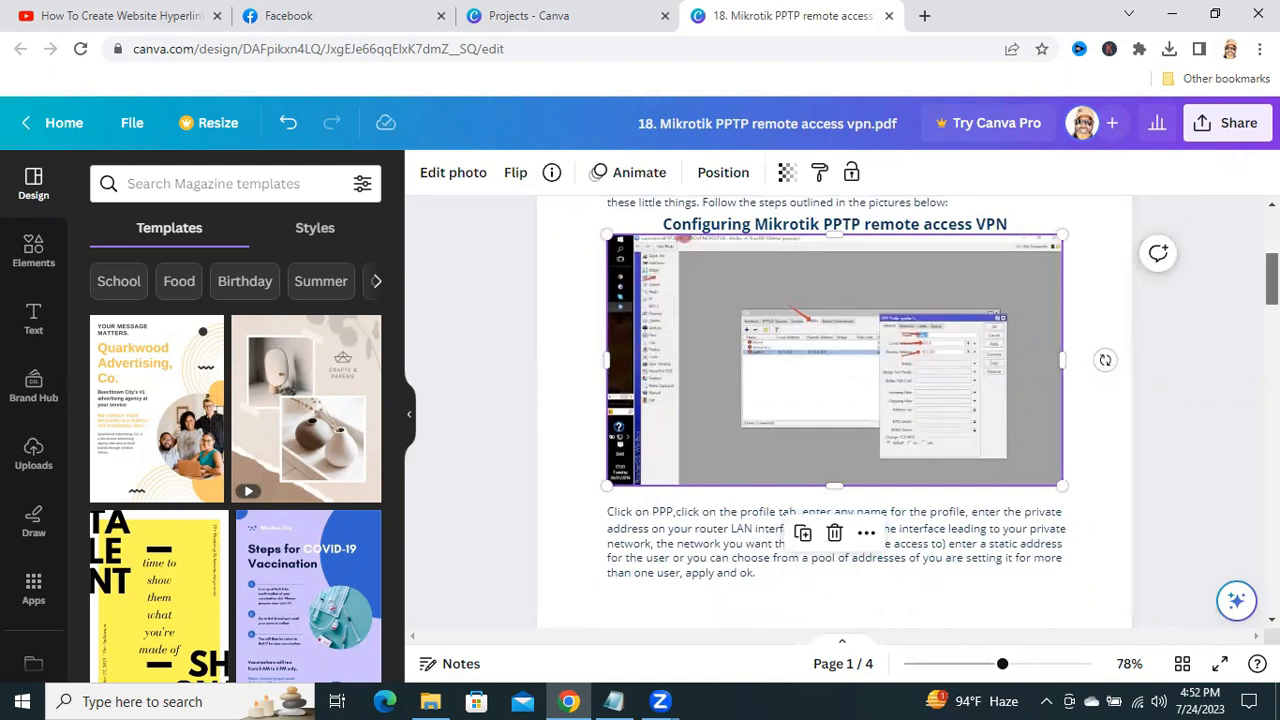
scroll(835, 410, "up", 5)
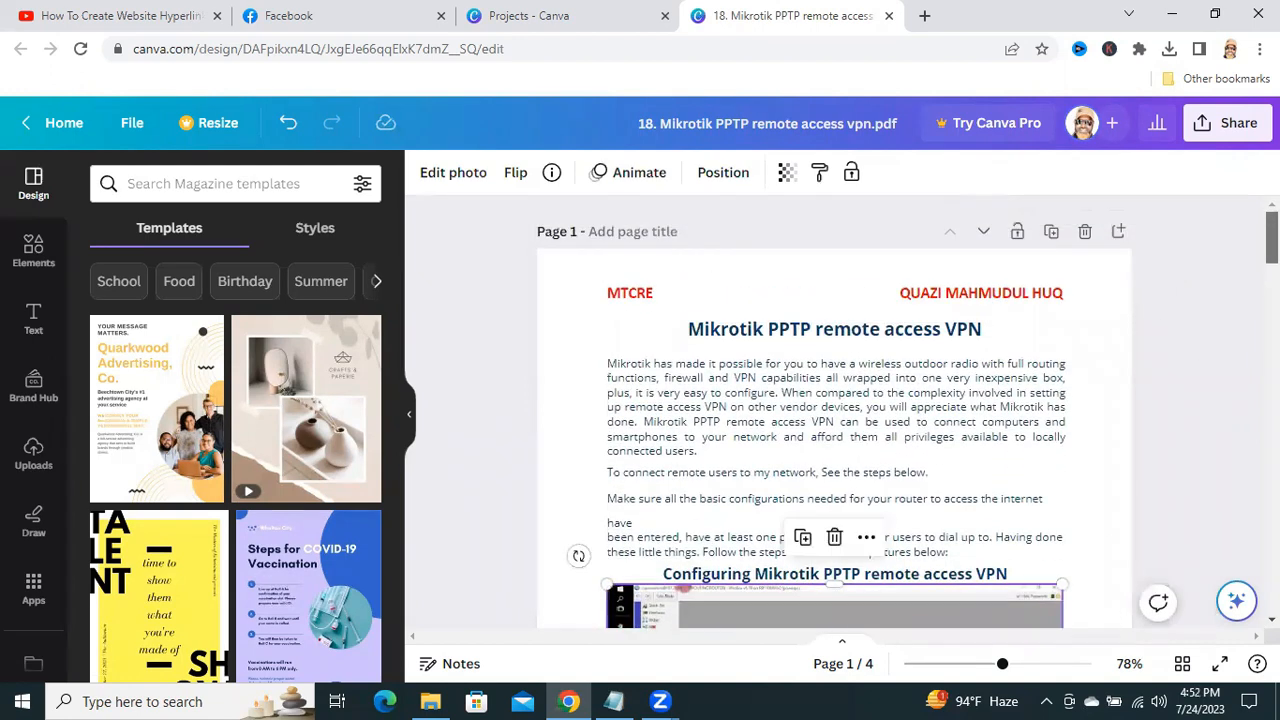
- Link the author name in page 1's header to the copied ITSystemAdmin Facebook page address
left_click(1004, 293)
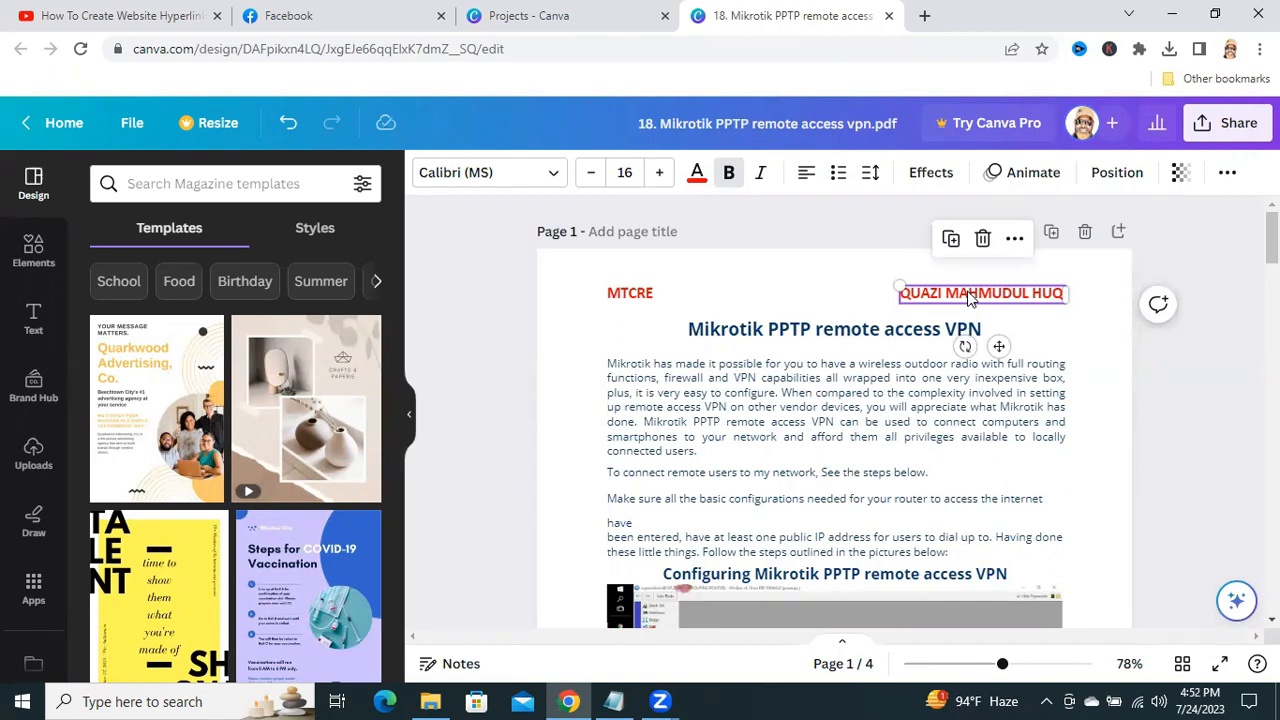
right_click(968, 298)
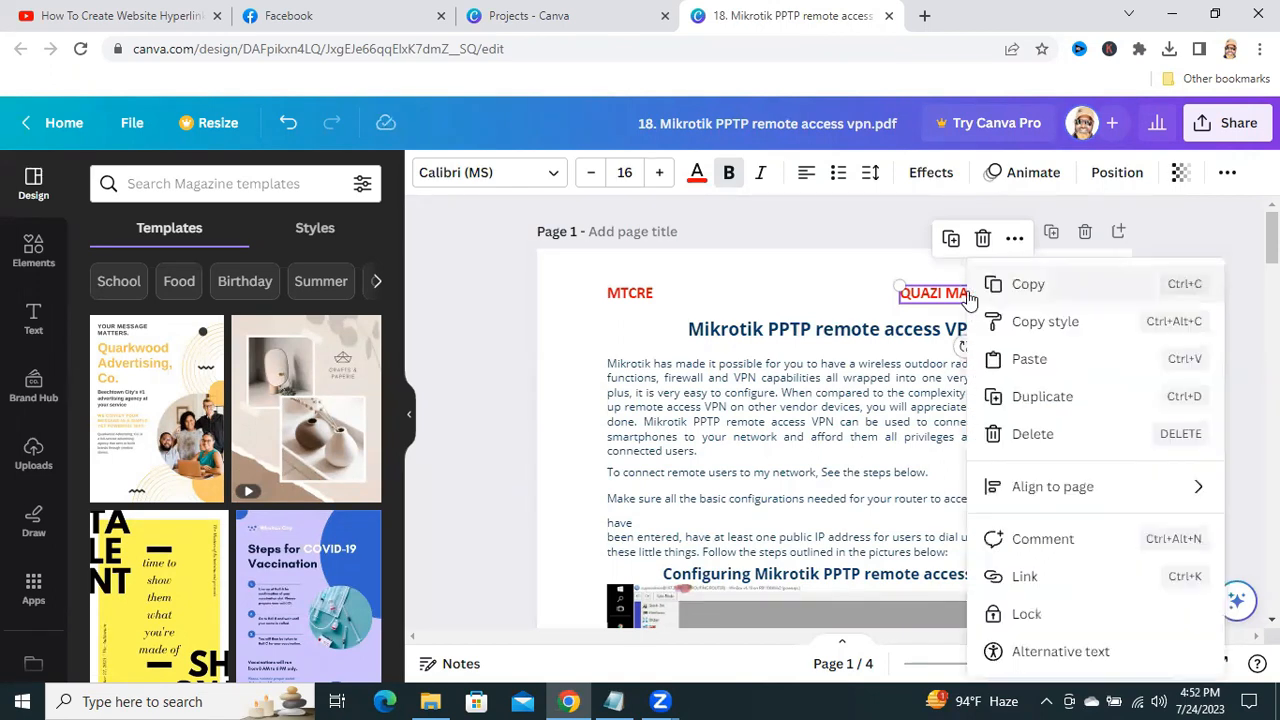
left_click(1050, 580)
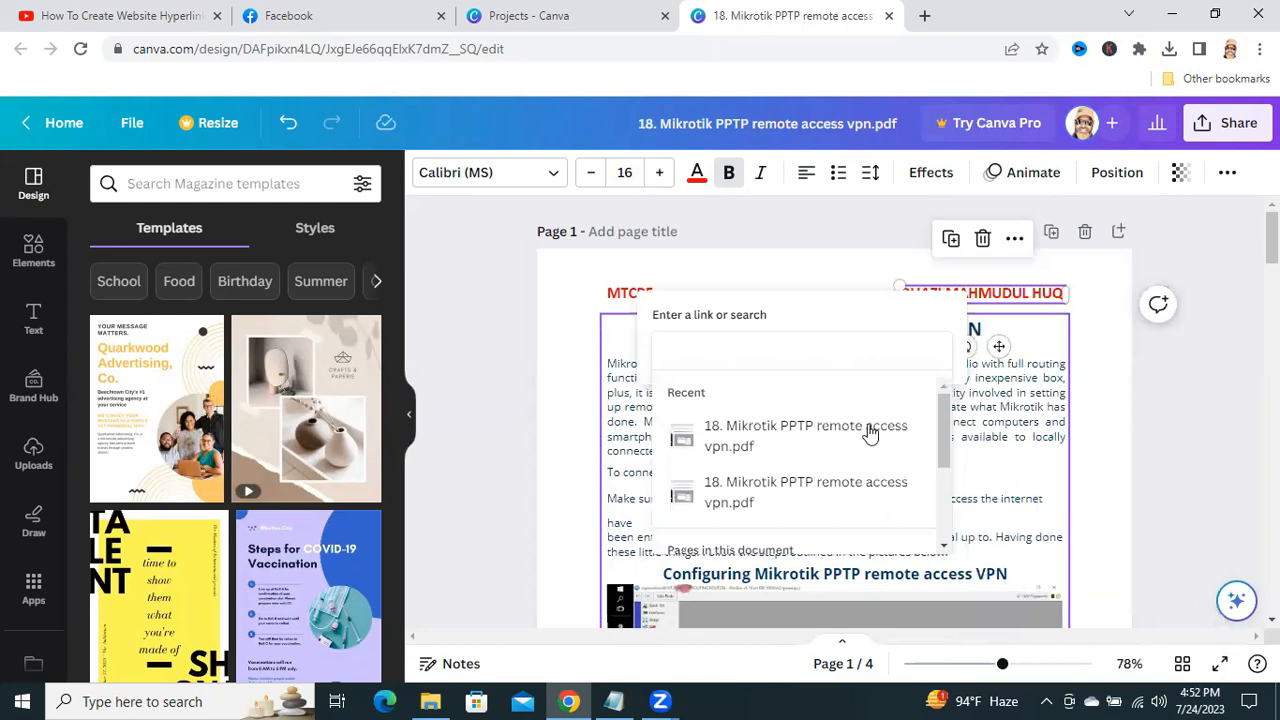
right_click(712, 356)
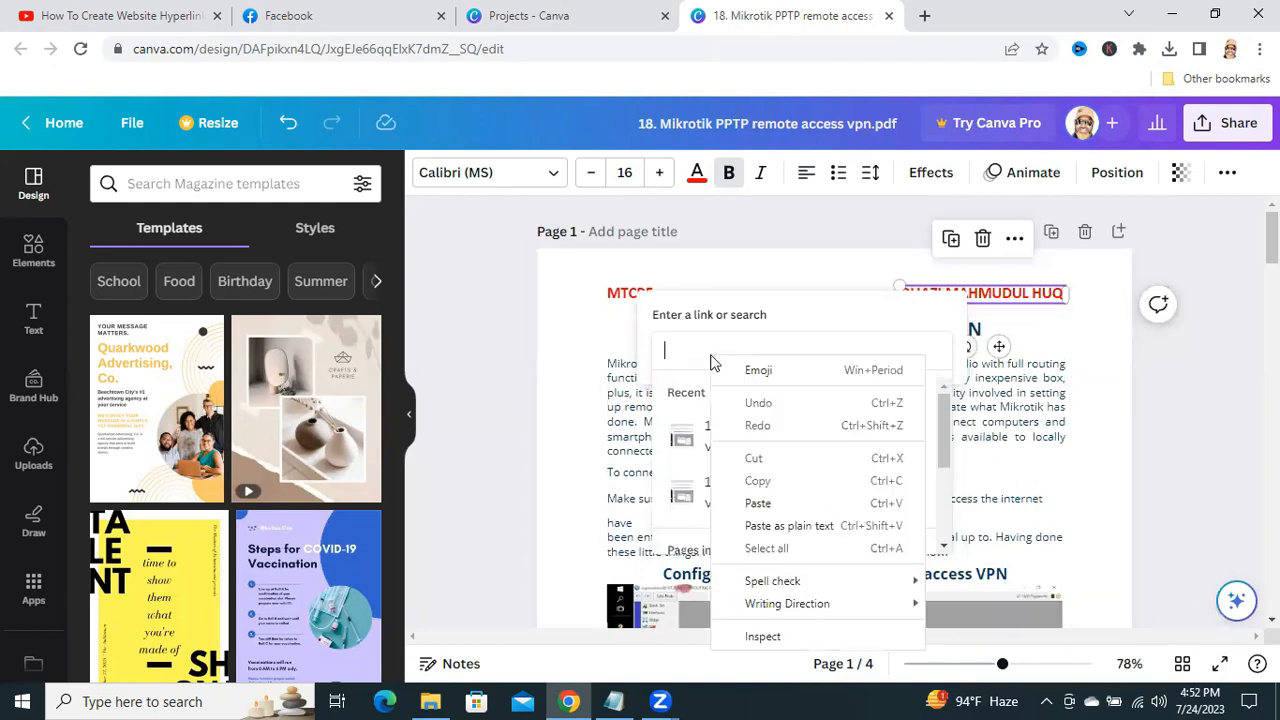
left_click(758, 505)
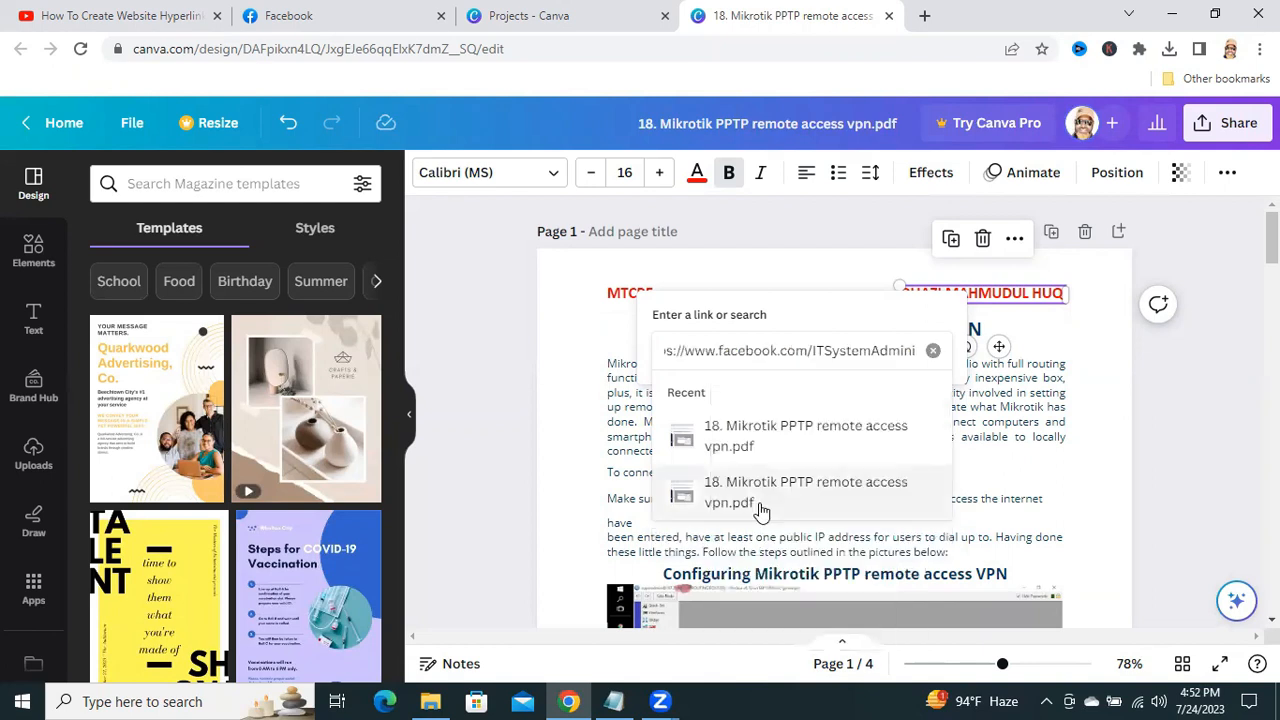
key("Return")
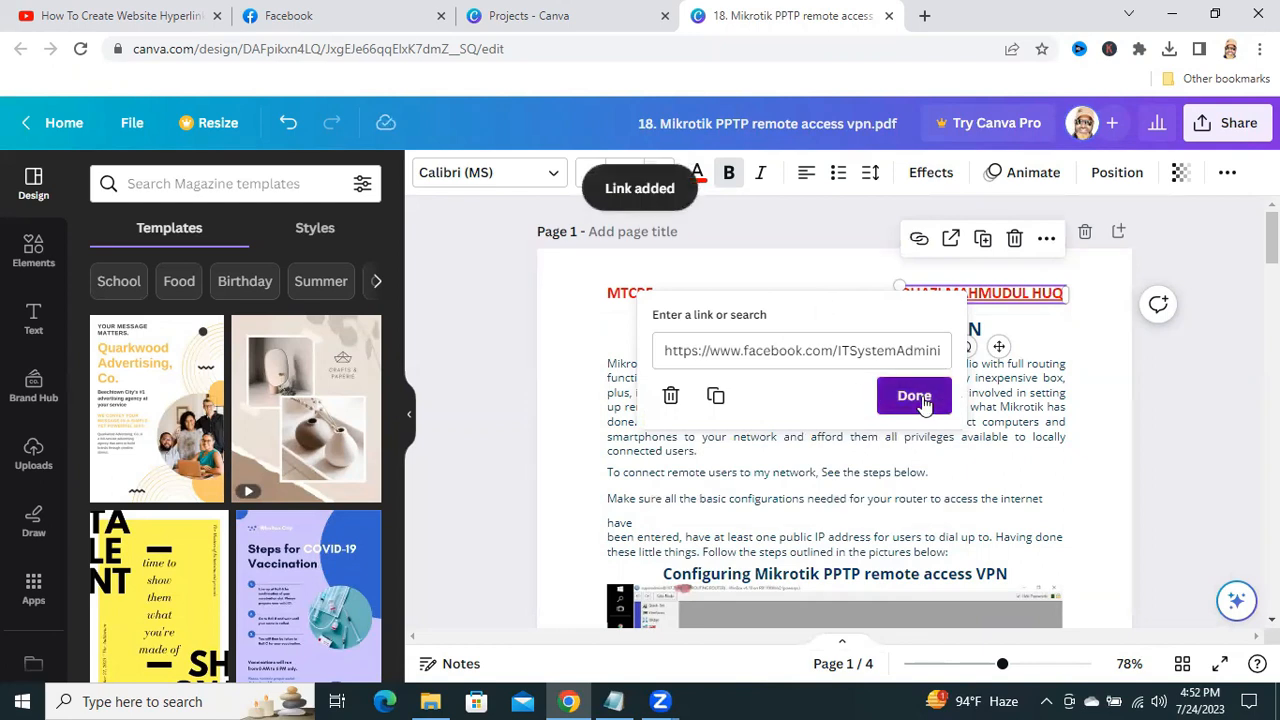
left_click(914, 397)
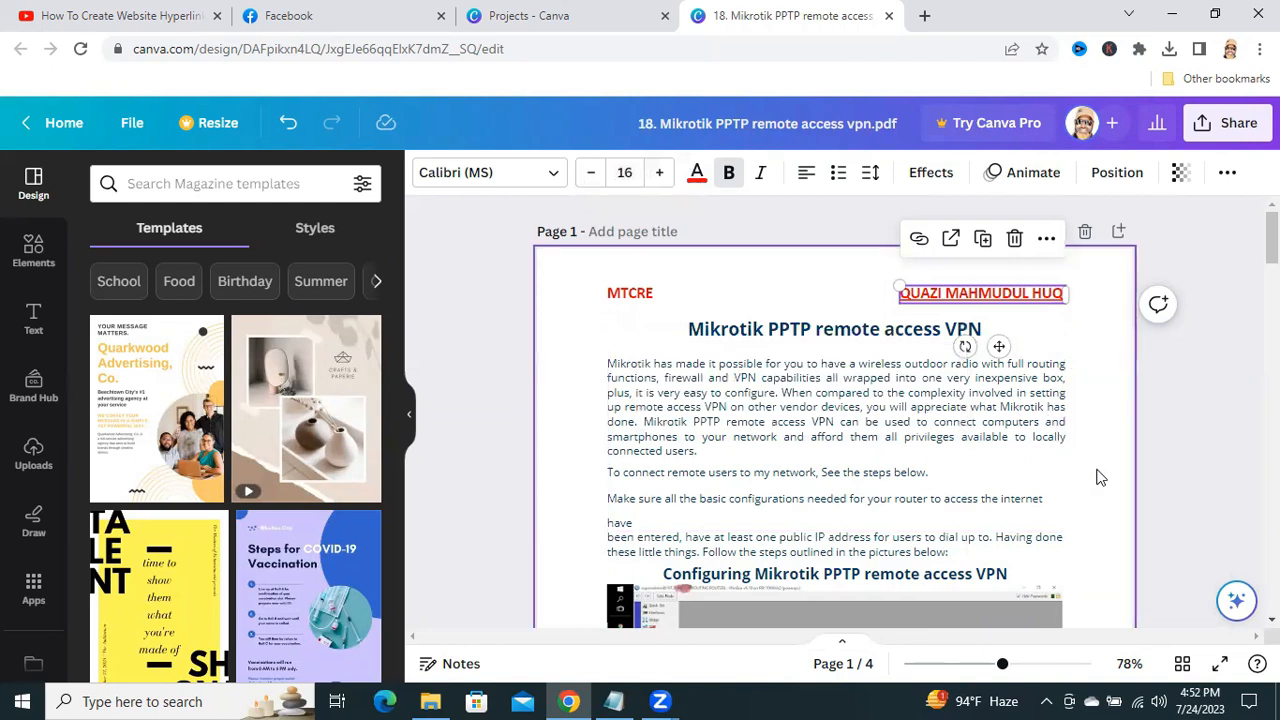
left_click(1093, 381)
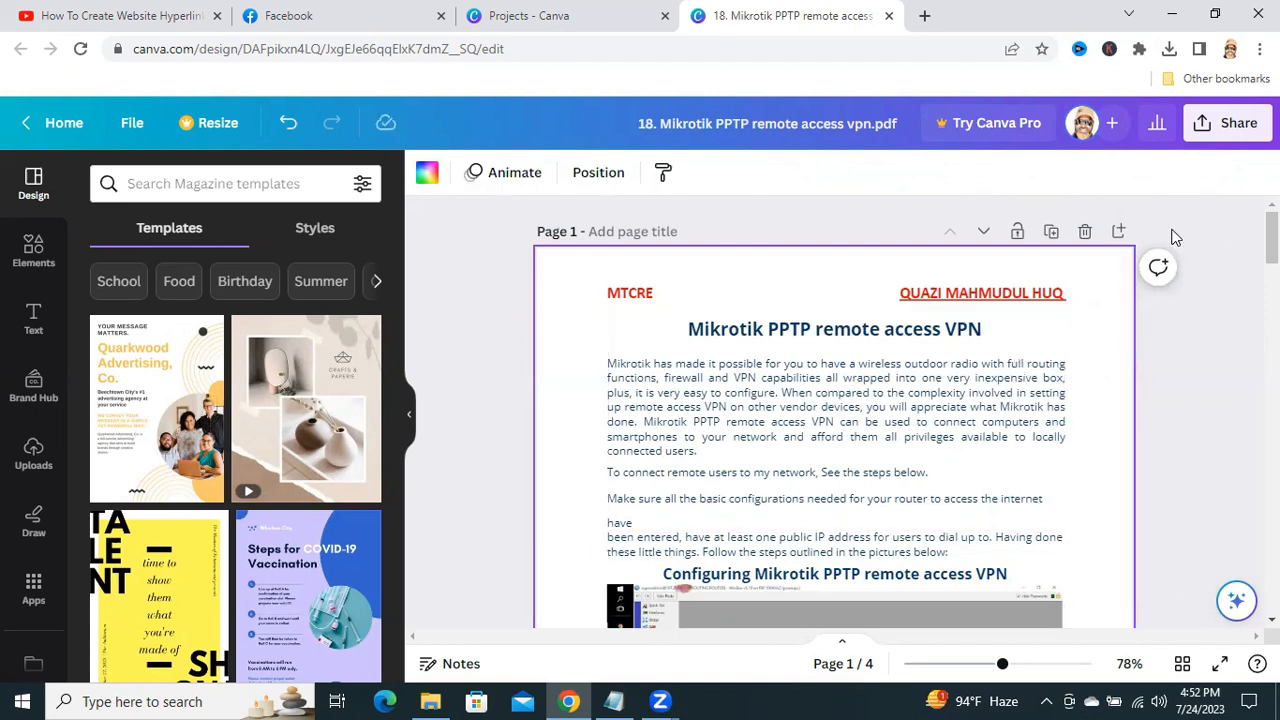
- Download all pages of the design as a PDF Standard file
left_click(1224, 134)
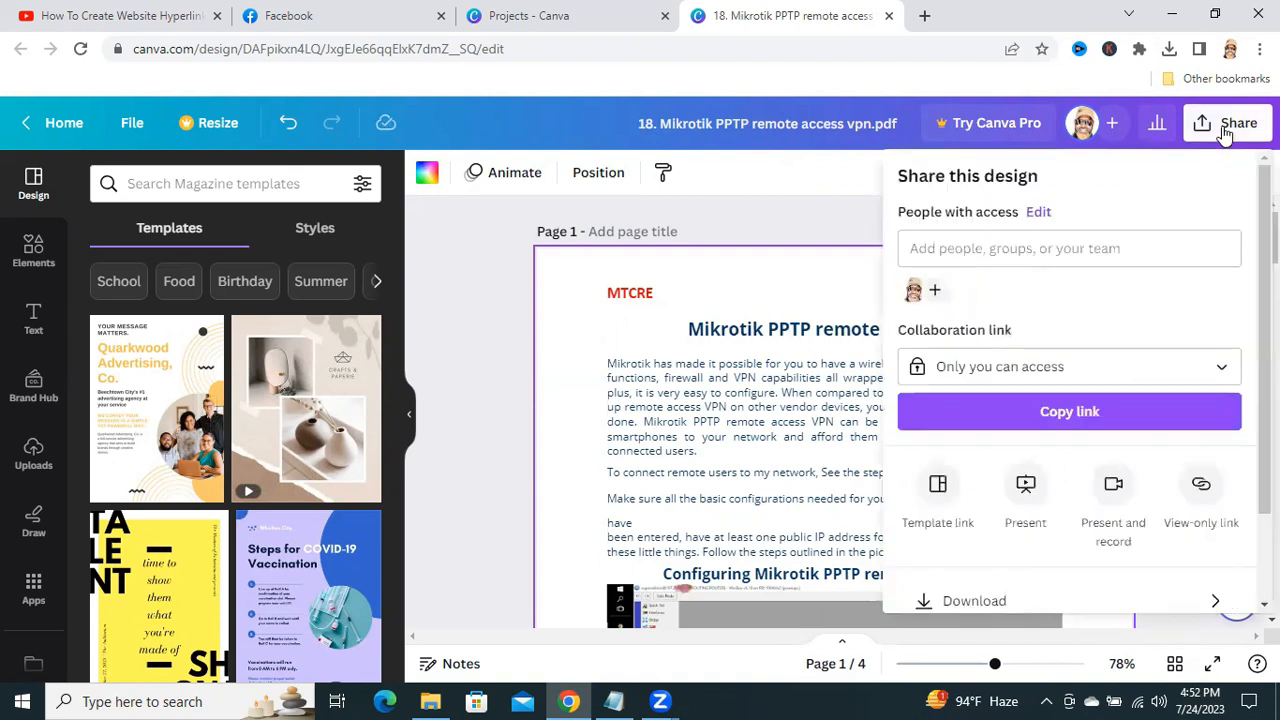
scroll(1069, 400, "down", 2)
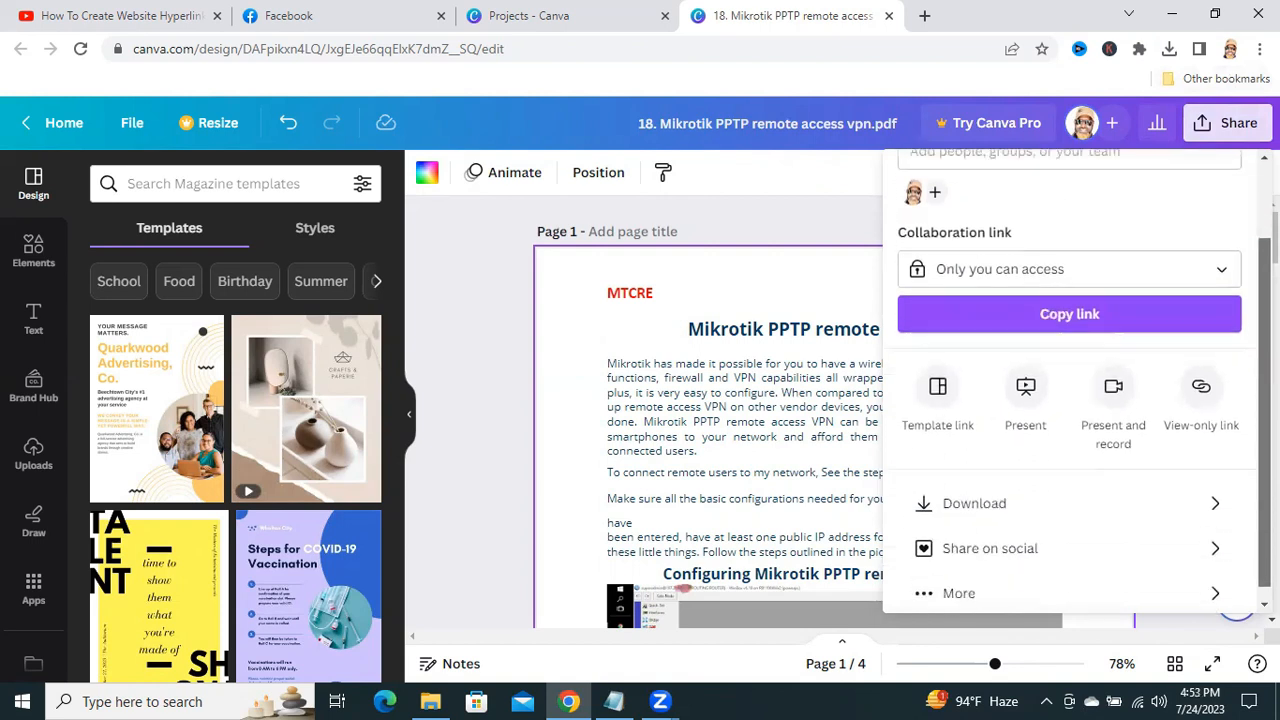
left_click(994, 490)
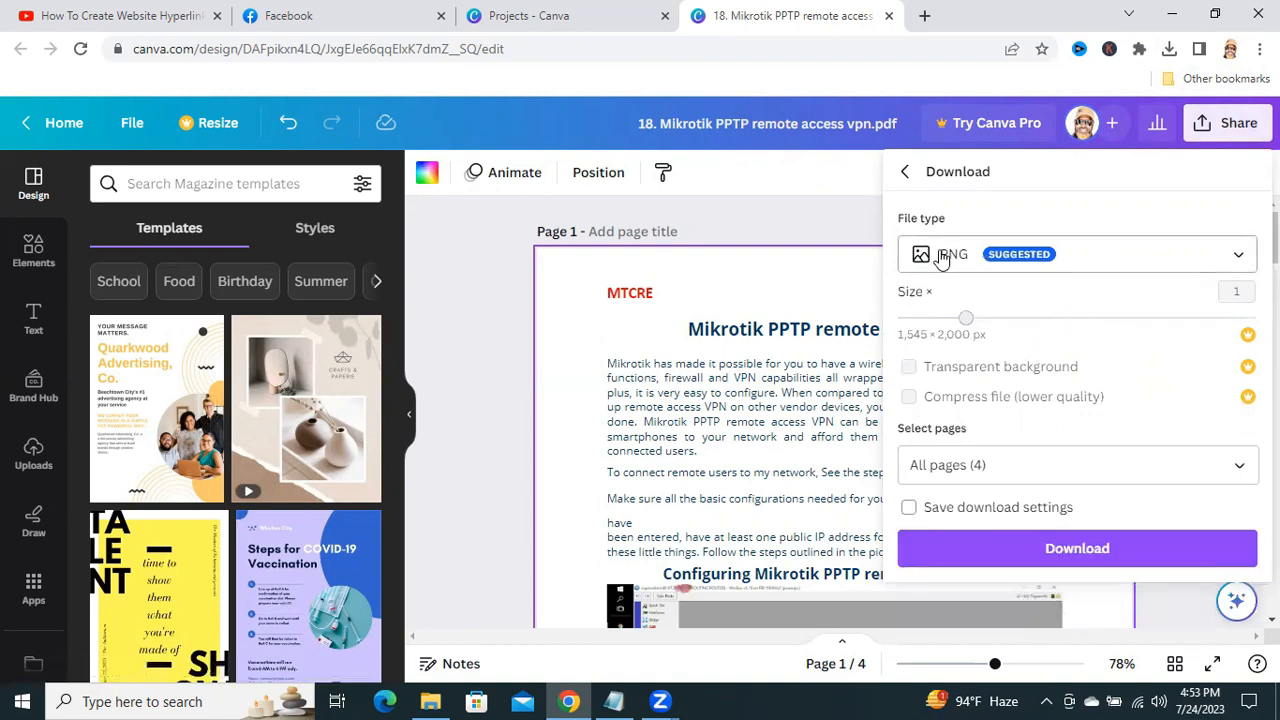
left_click(1234, 254)
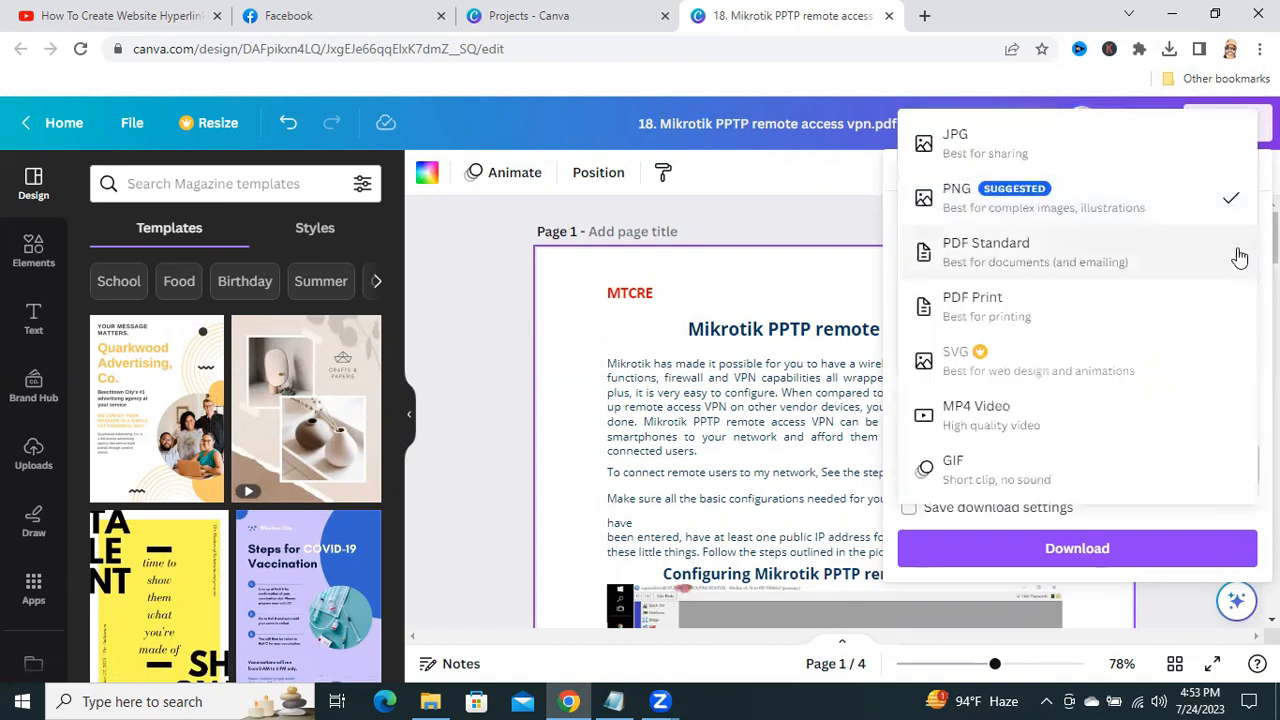
left_click(986, 258)
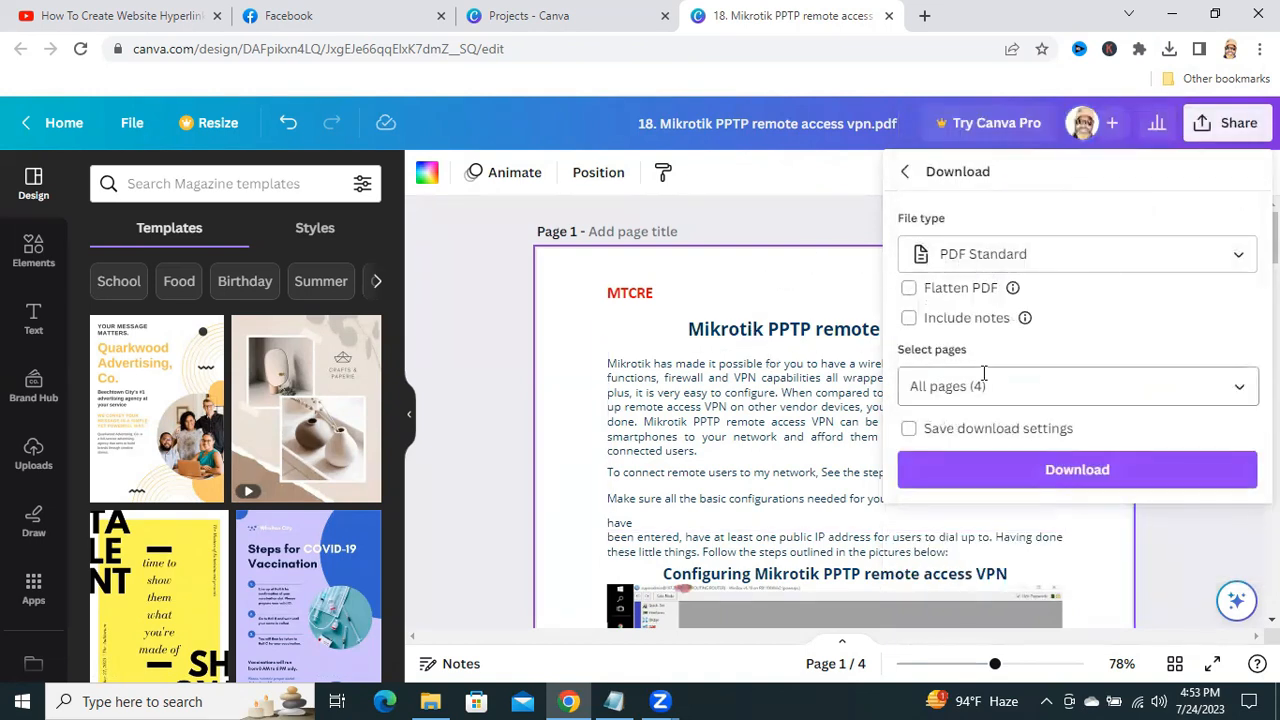
left_click(1085, 478)
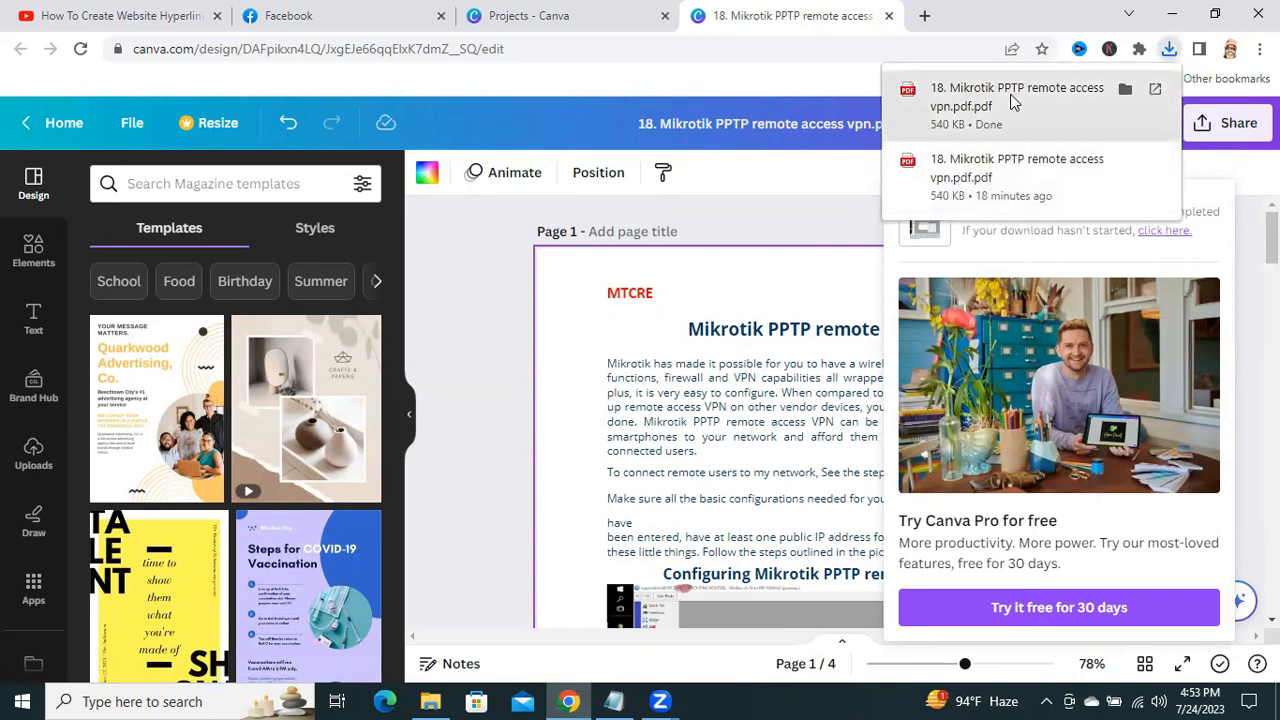
- Show the downloaded "18. Mikrotik PPTP remote access vpn.pdf" in its Downloads folder and open it in the default PDF viewer
left_click(1125, 92)
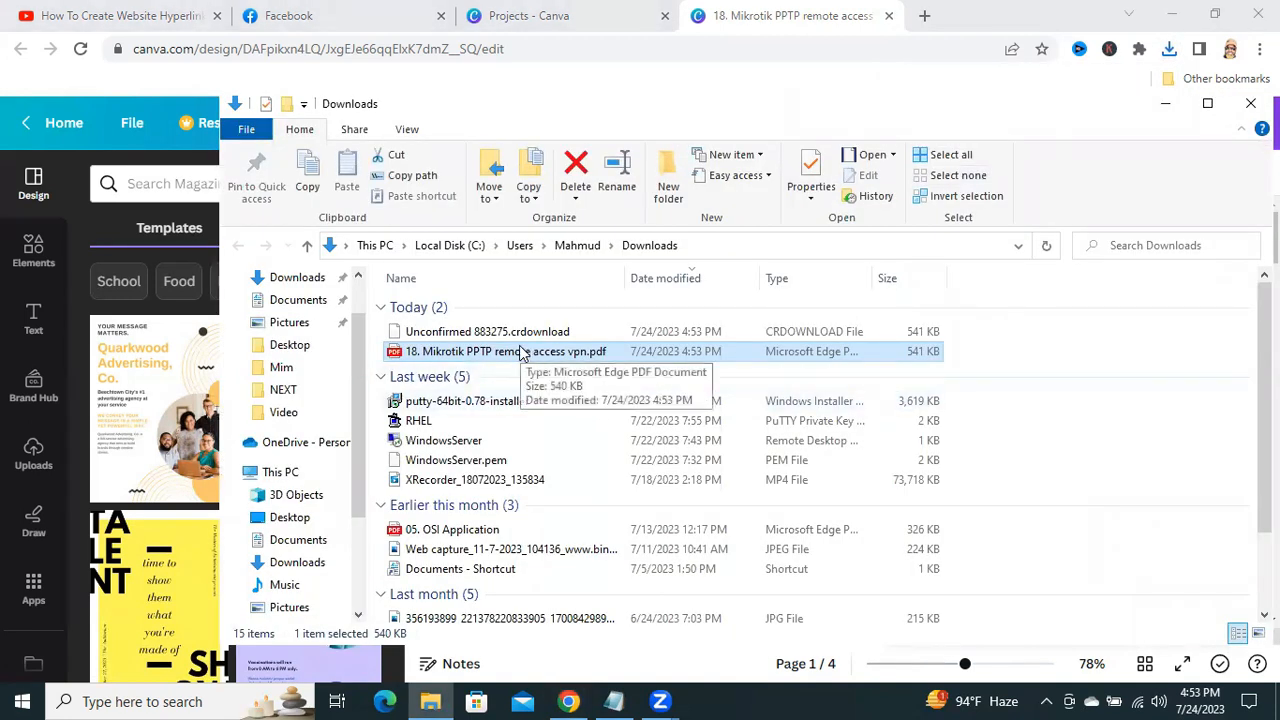
left_click(530, 352)
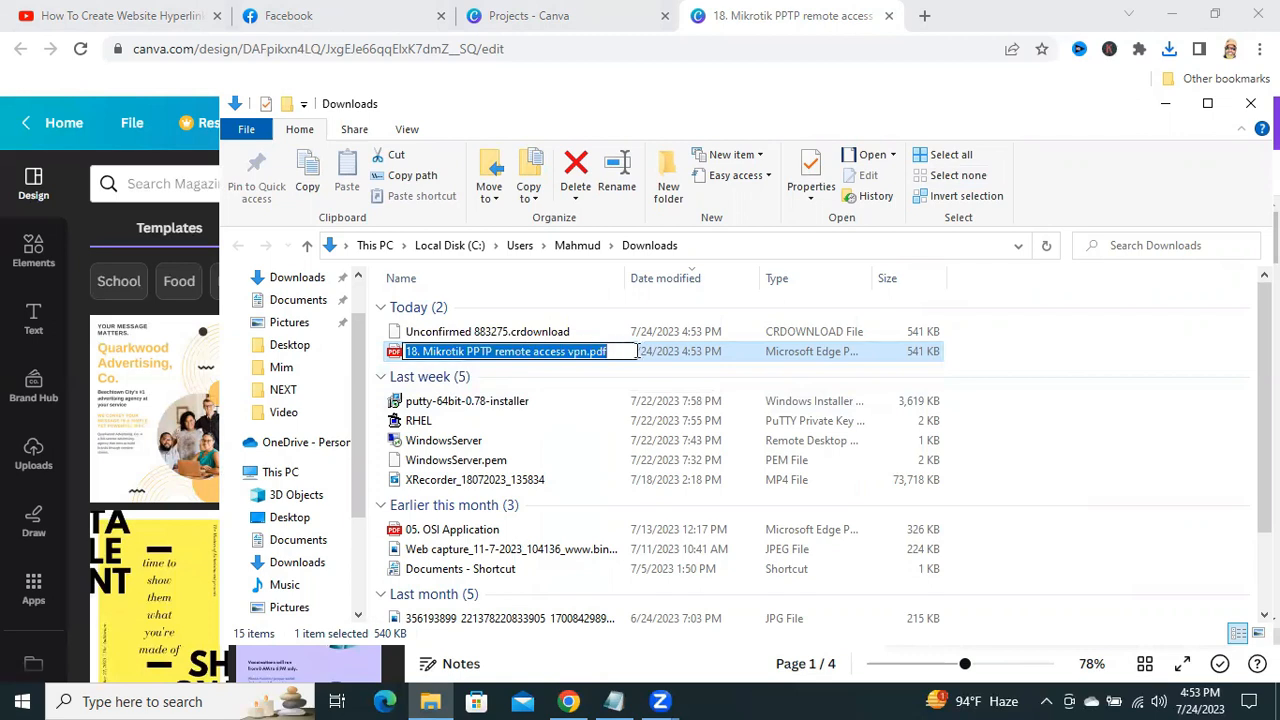
left_click(644, 354)
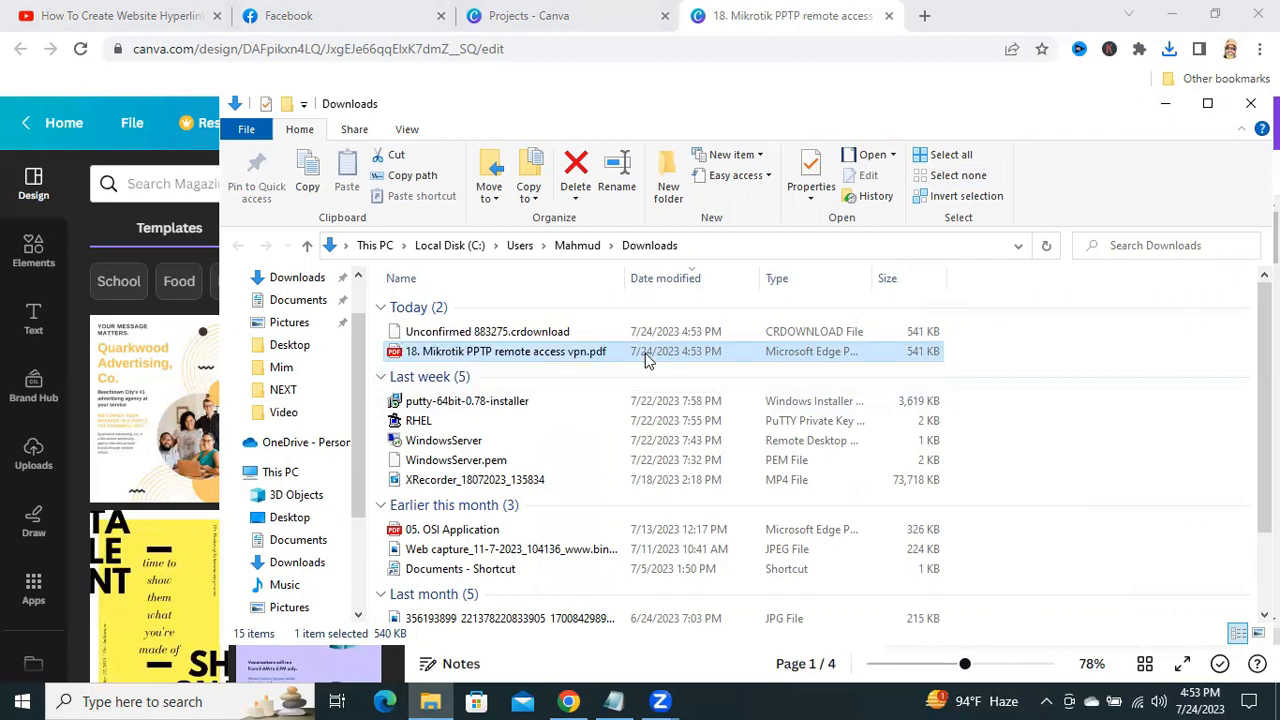
right_click(558, 357)
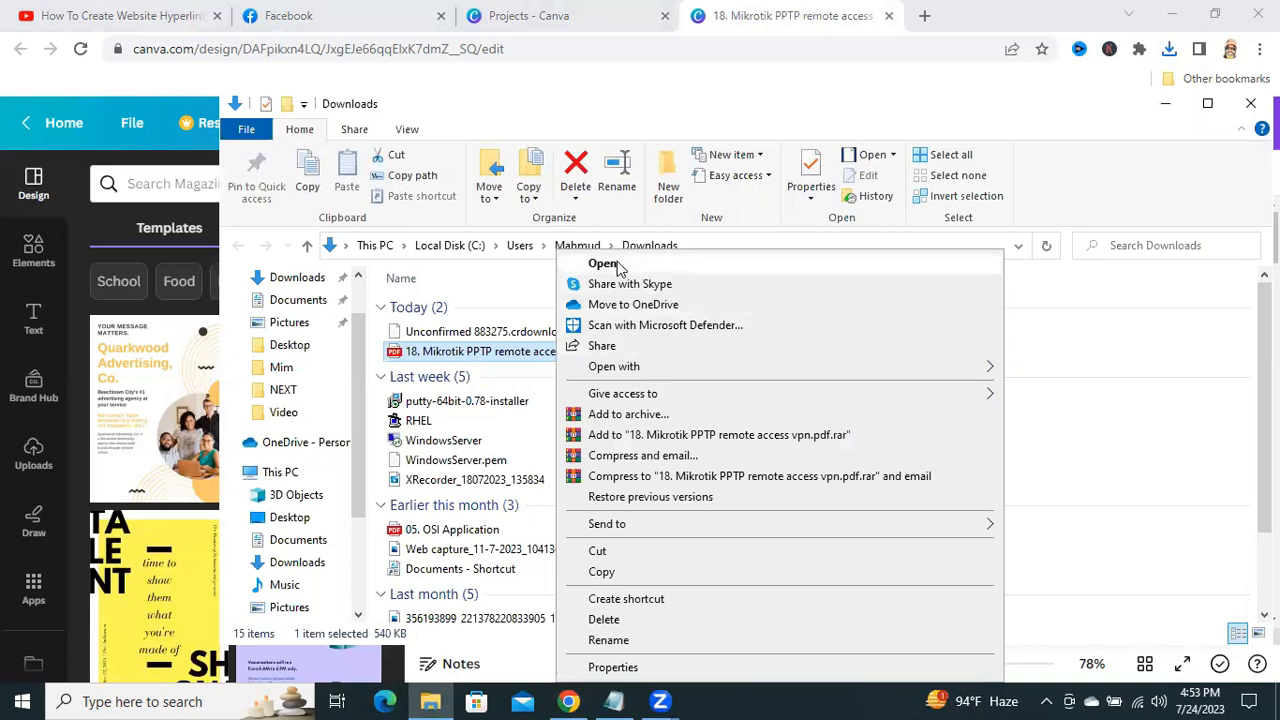
left_click(603, 264)
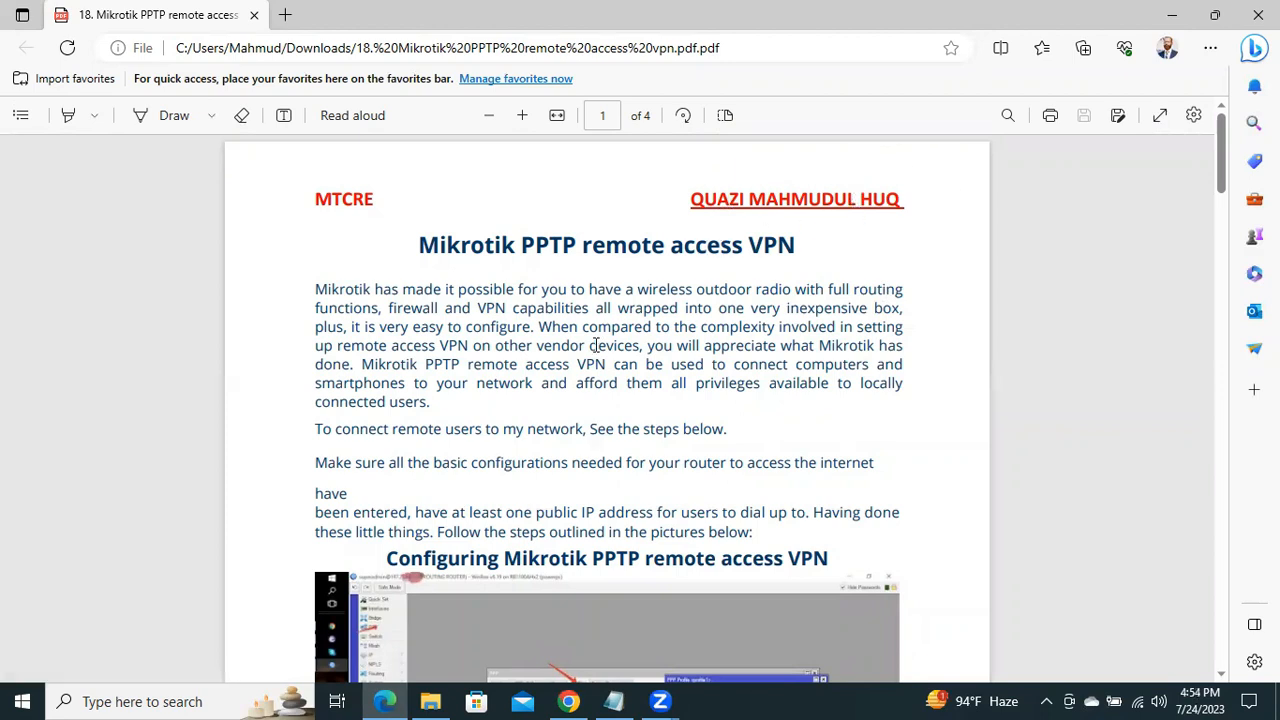
- Follow the author name hyperlink in the PDF's page 1 header and look over the Facebook page it opens
left_click_drag(695, 383, 470, 252)
left_click(502, 311)
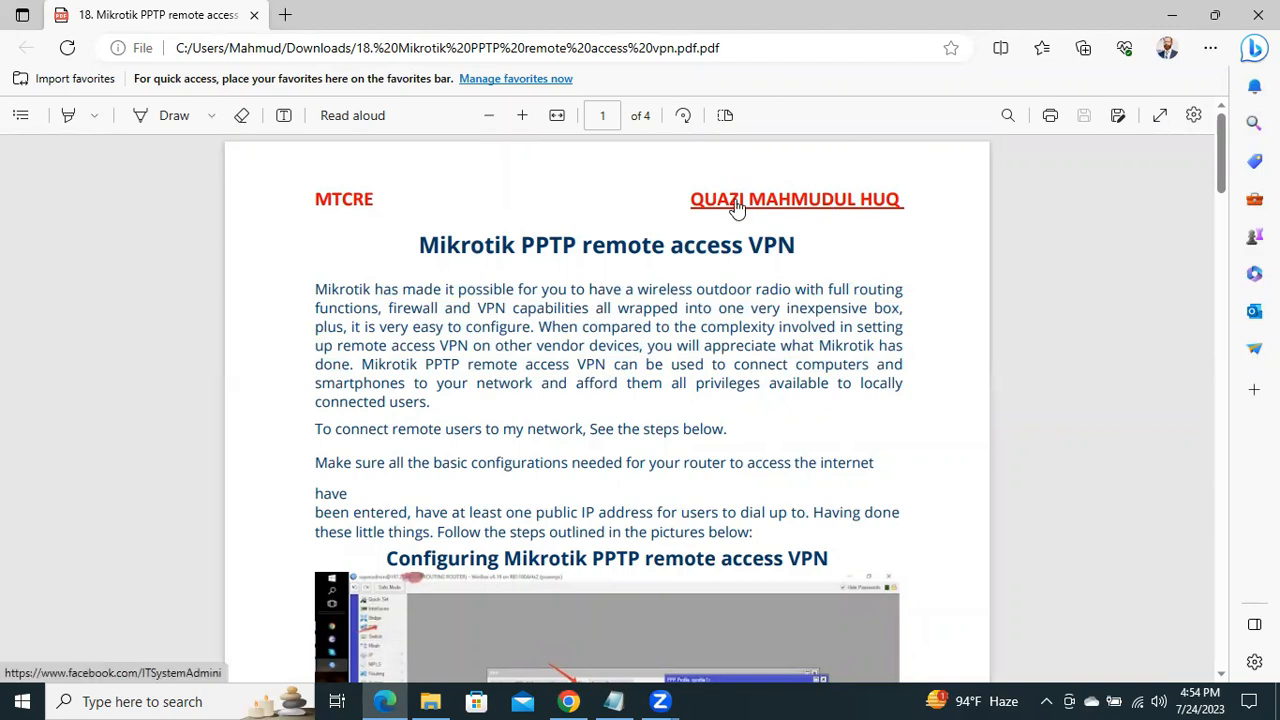
left_click(826, 203)
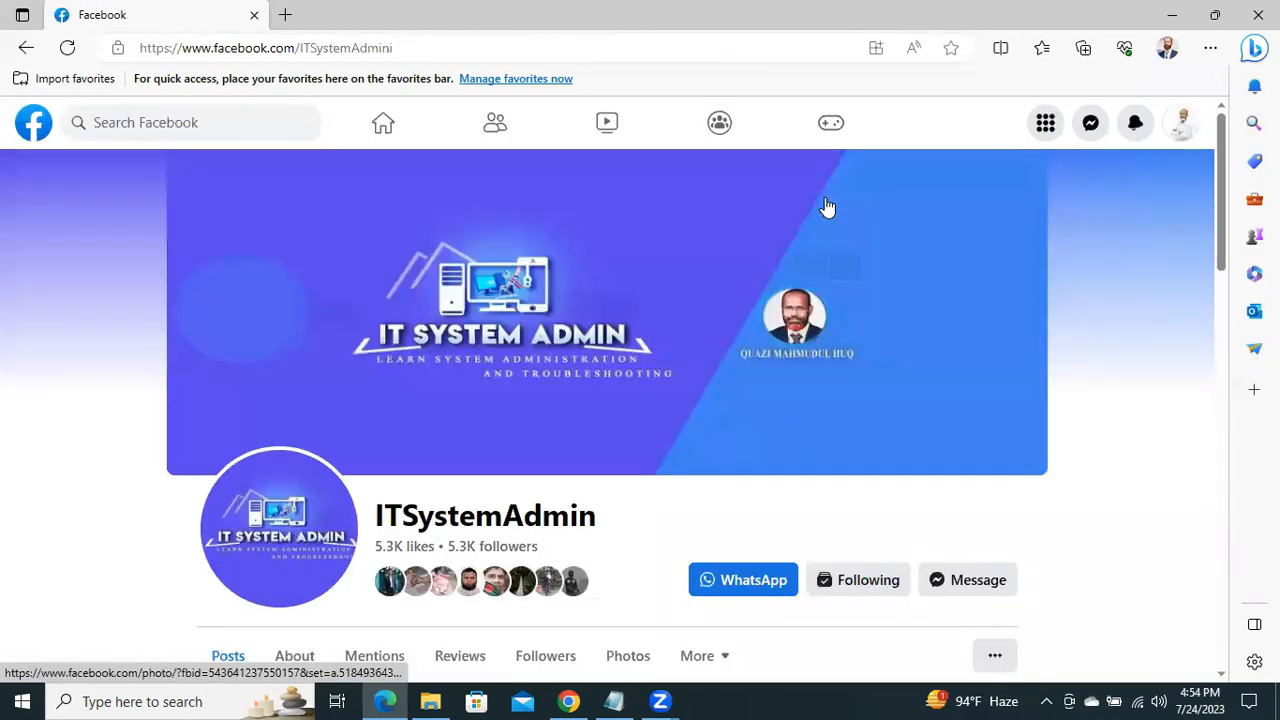
scroll(826, 206, "down", 3)
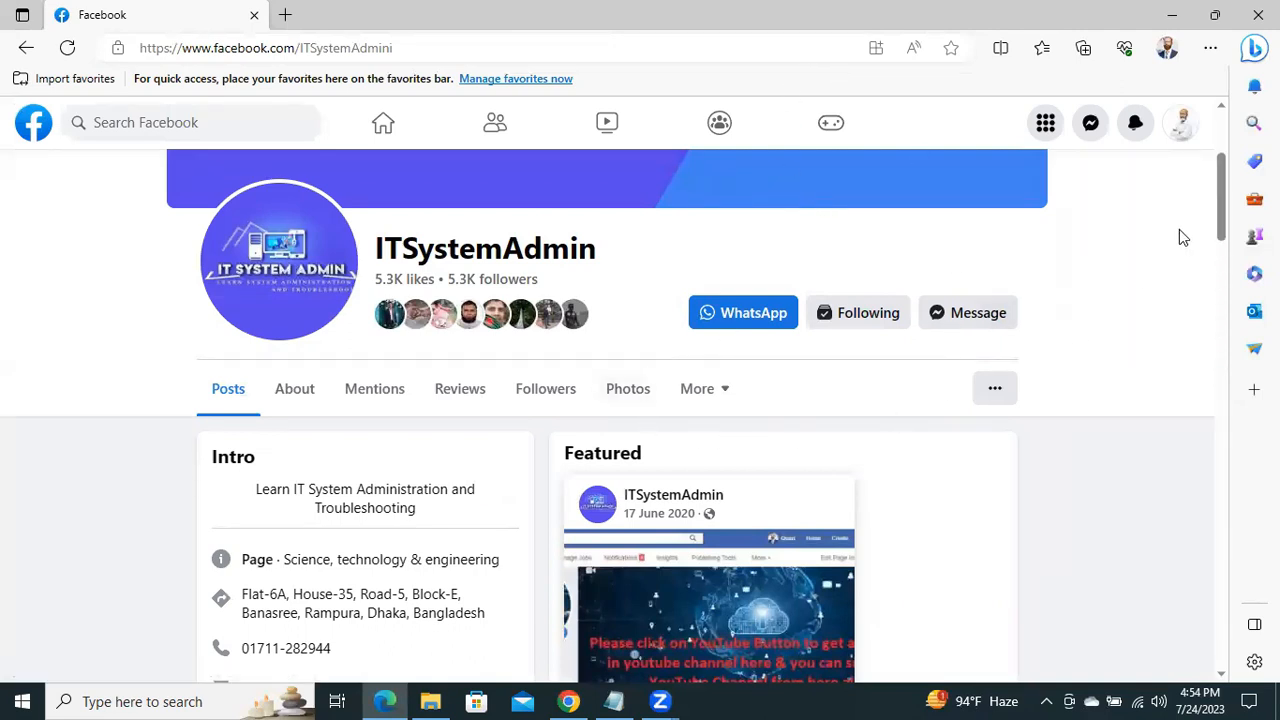
left_click_drag(1224, 196, 1236, 148)
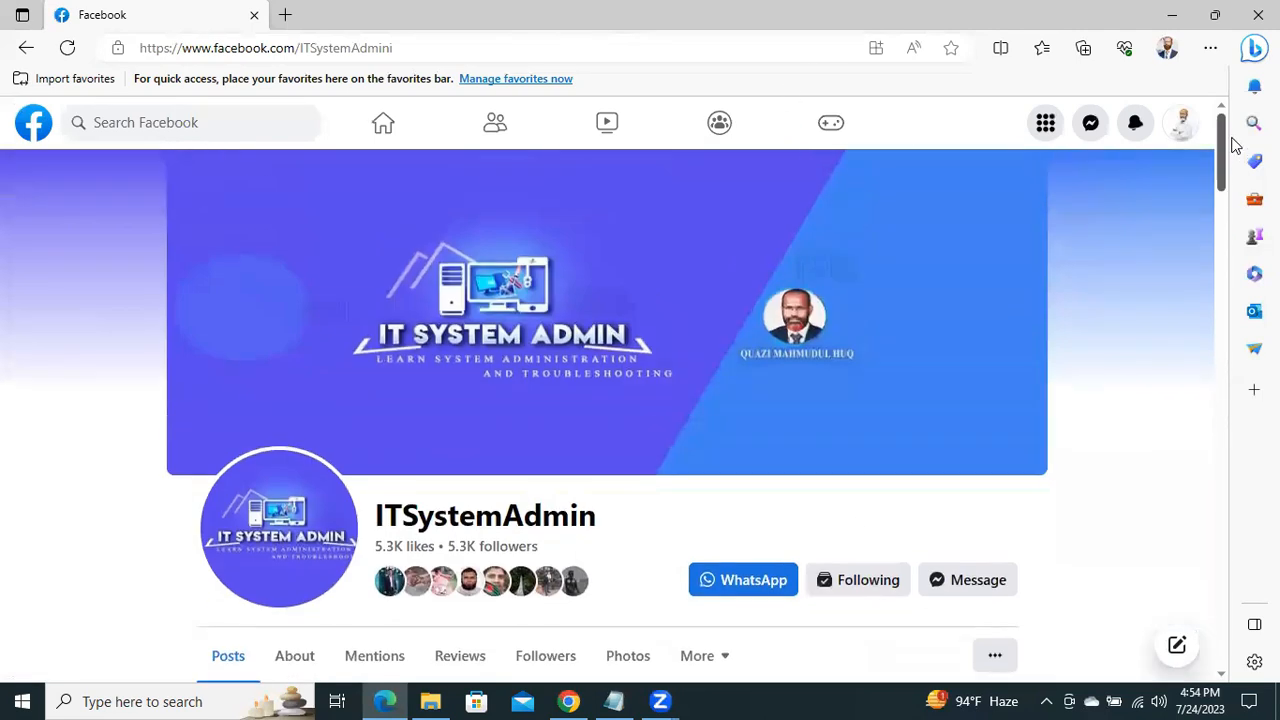